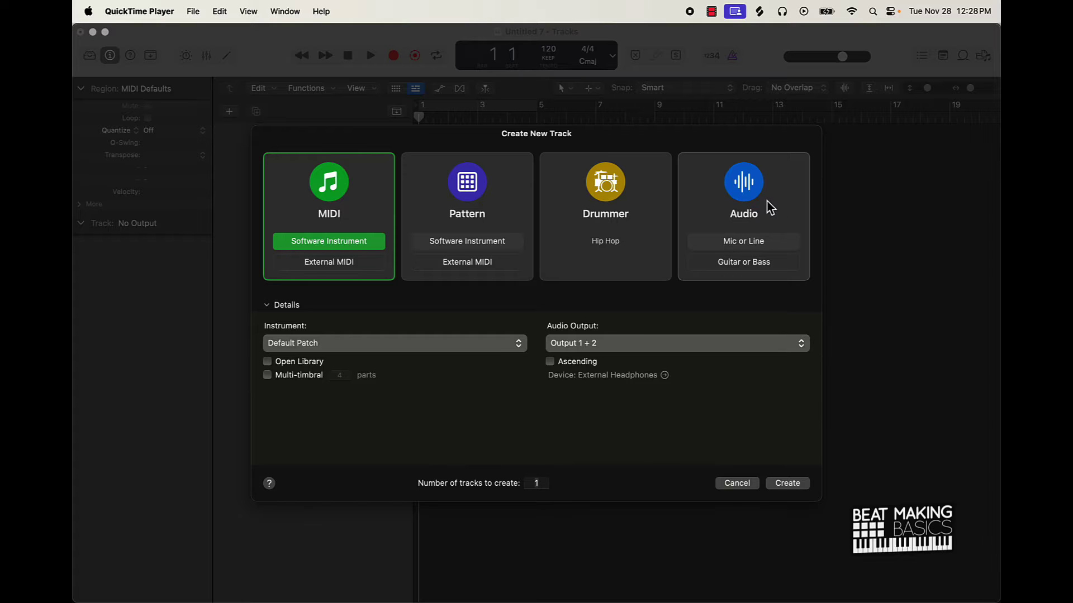
- Create one software instrument track with stereo Sample Alchemy as its instrument, and reposition the plug-in window
click(359, 345)
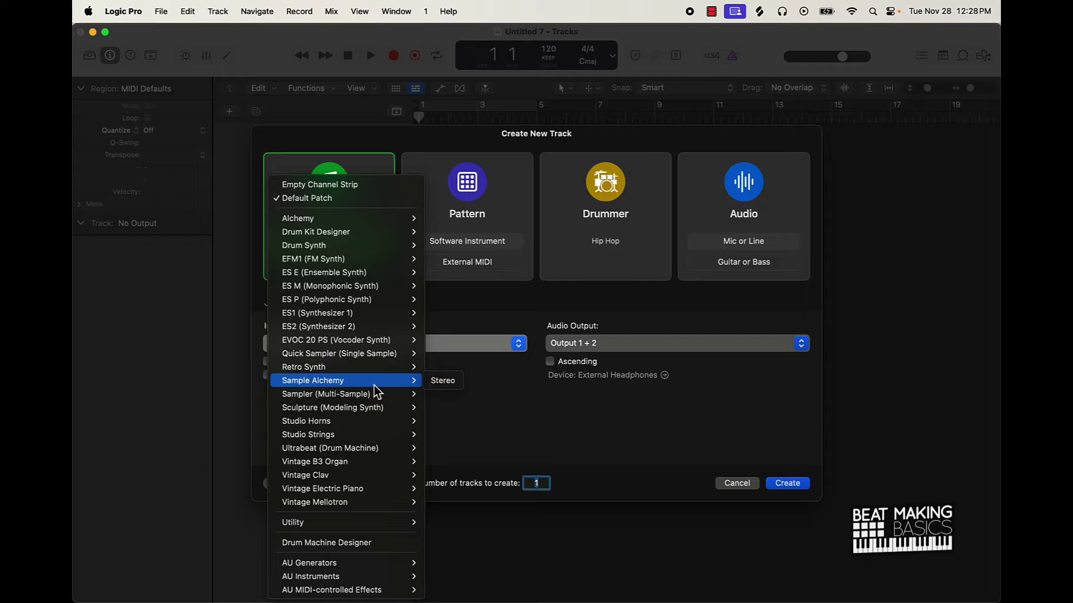
click(442, 381)
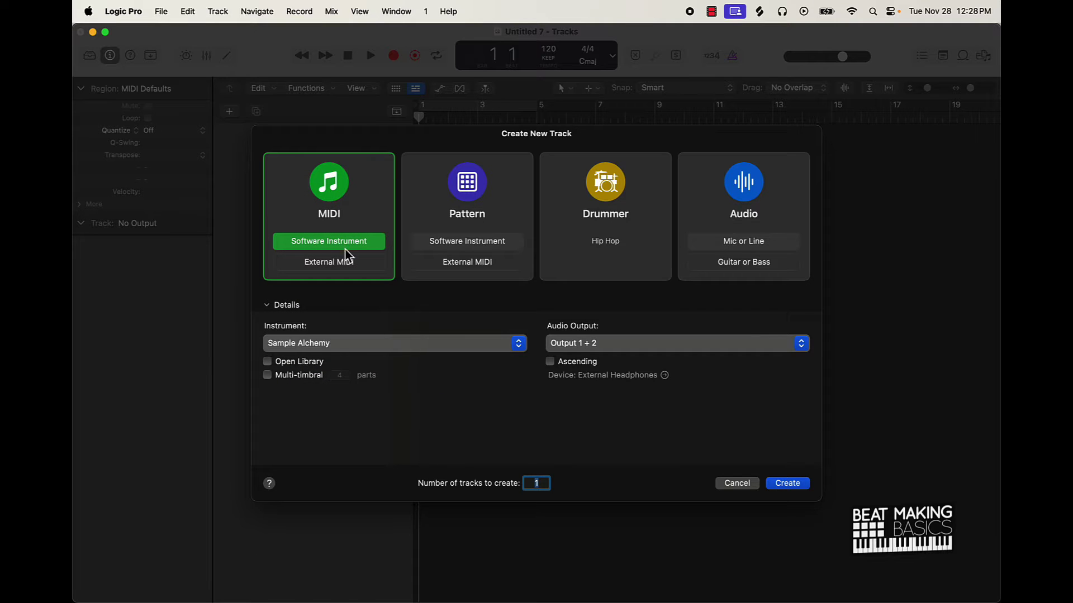
click(786, 484)
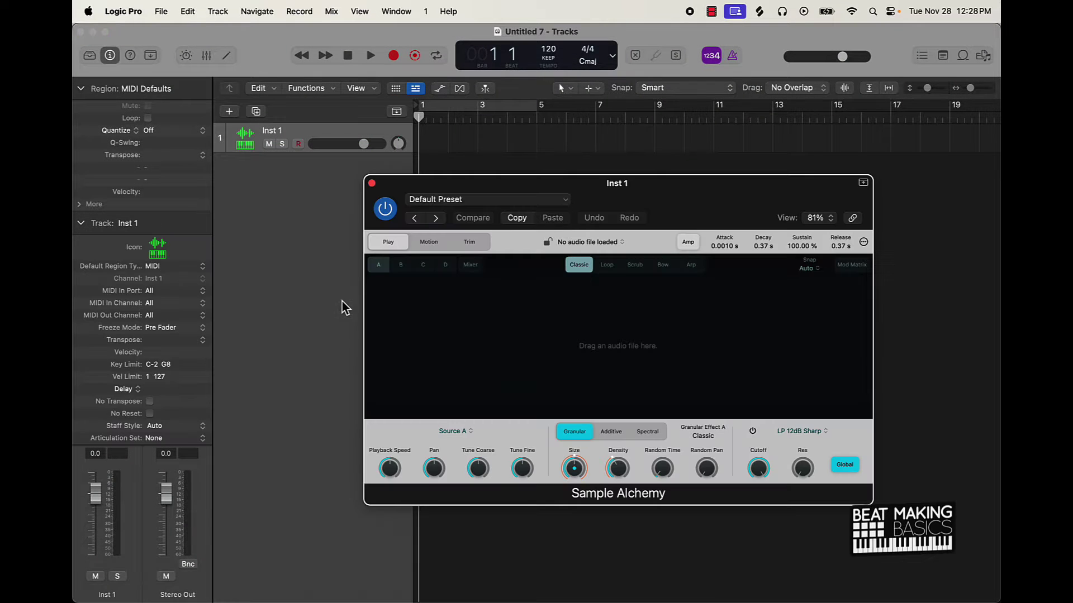
drag(584, 199, 563, 191)
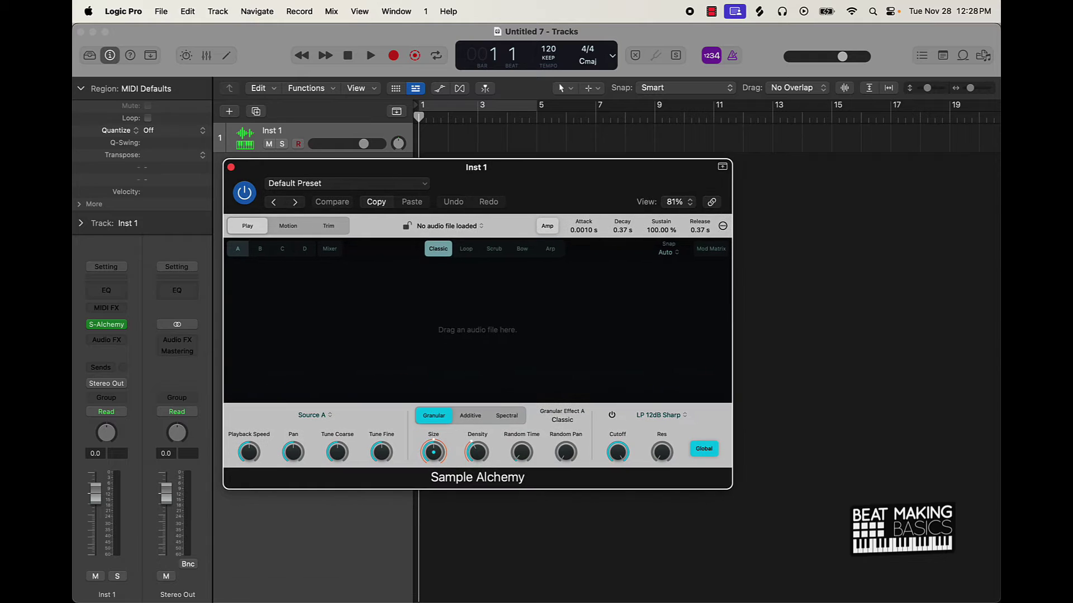
- Open the loop browser and limit its sound packs to Vox Melodics
click(963, 56)
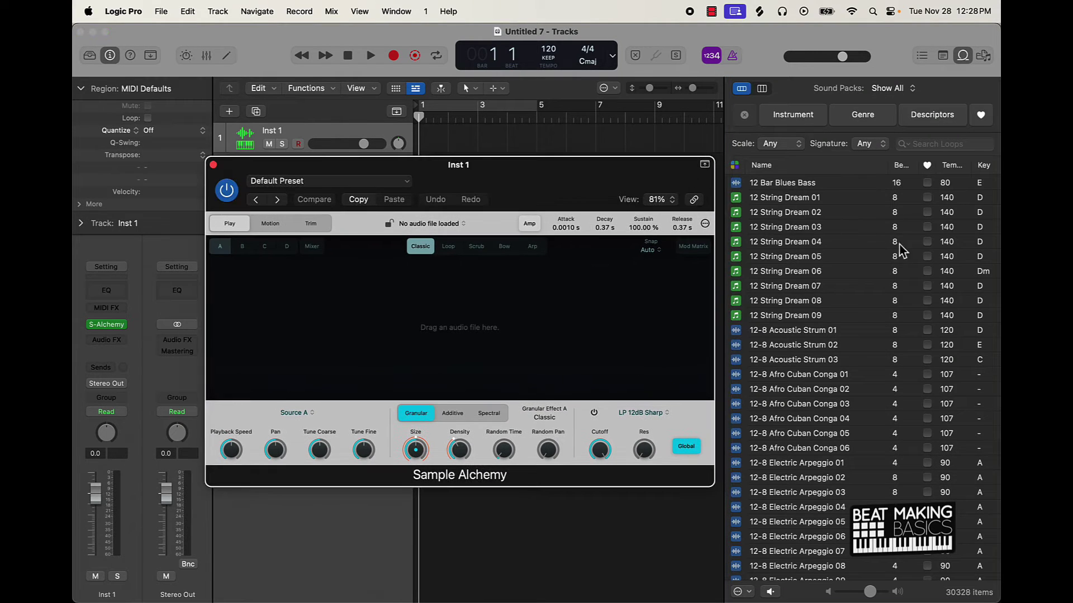
click(897, 89)
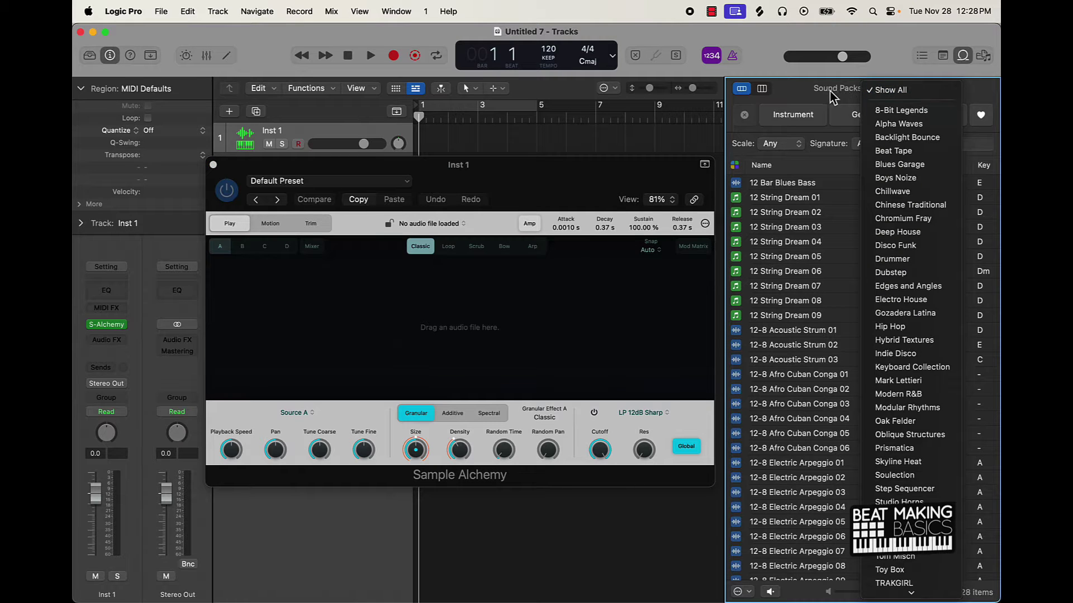
scroll(922, 311, down, 5)
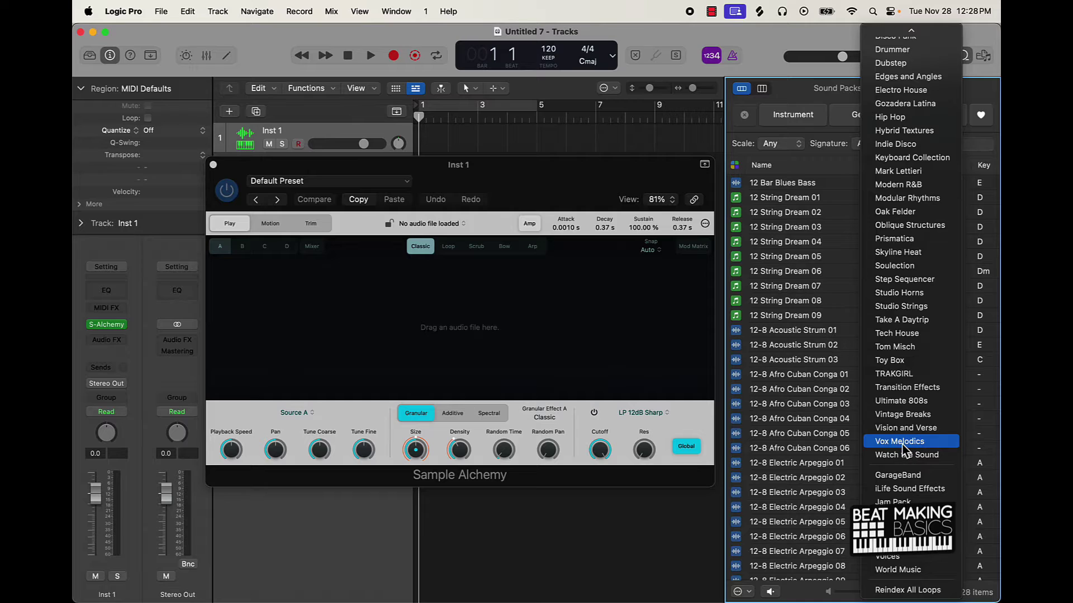
click(900, 442)
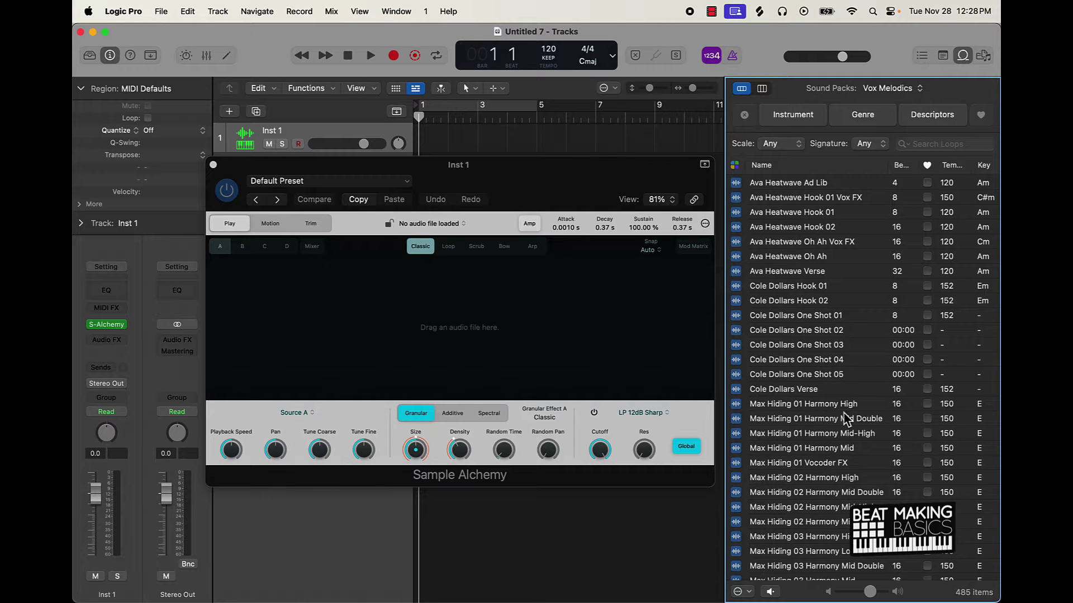
- Look through the Vox Melodics loops and search them for "one shot"
scroll(846, 419, down, 5)
scroll(844, 414, up, 5)
scroll(838, 408, down, 15)
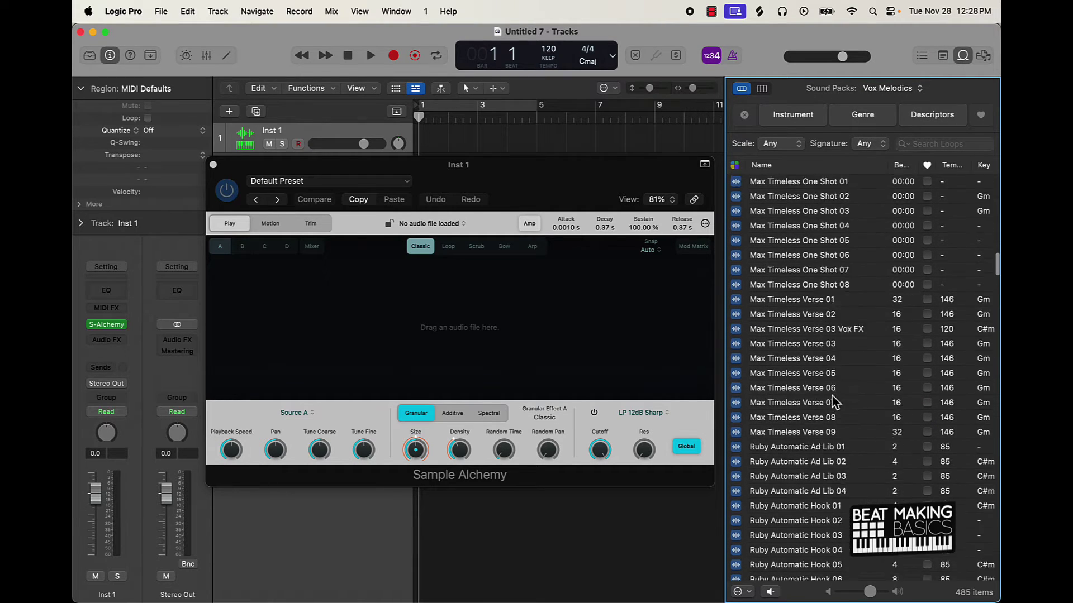
scroll(834, 401, up, 12)
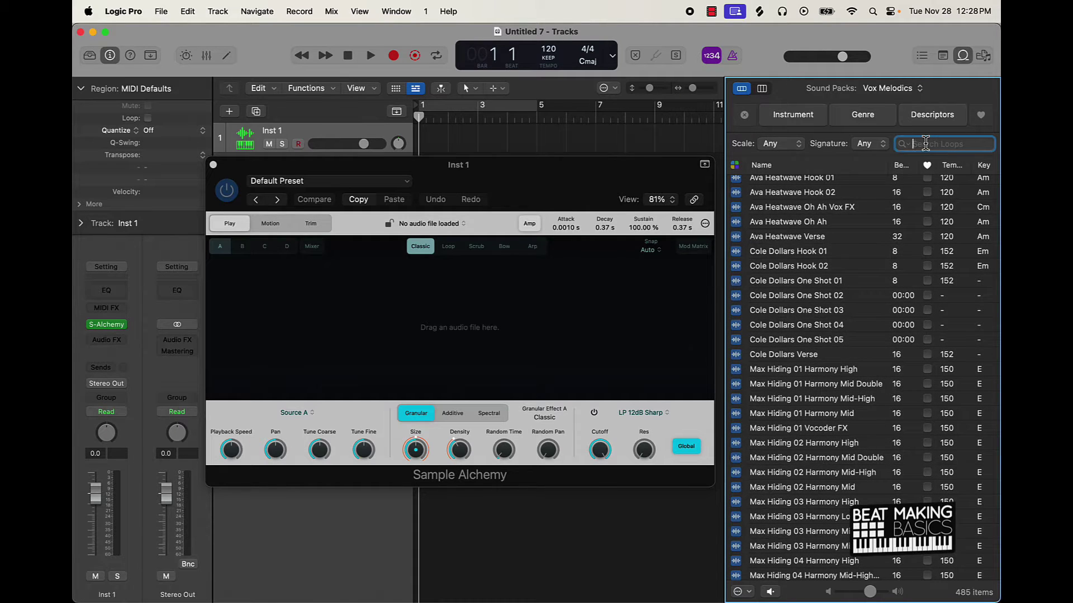
text(shot)
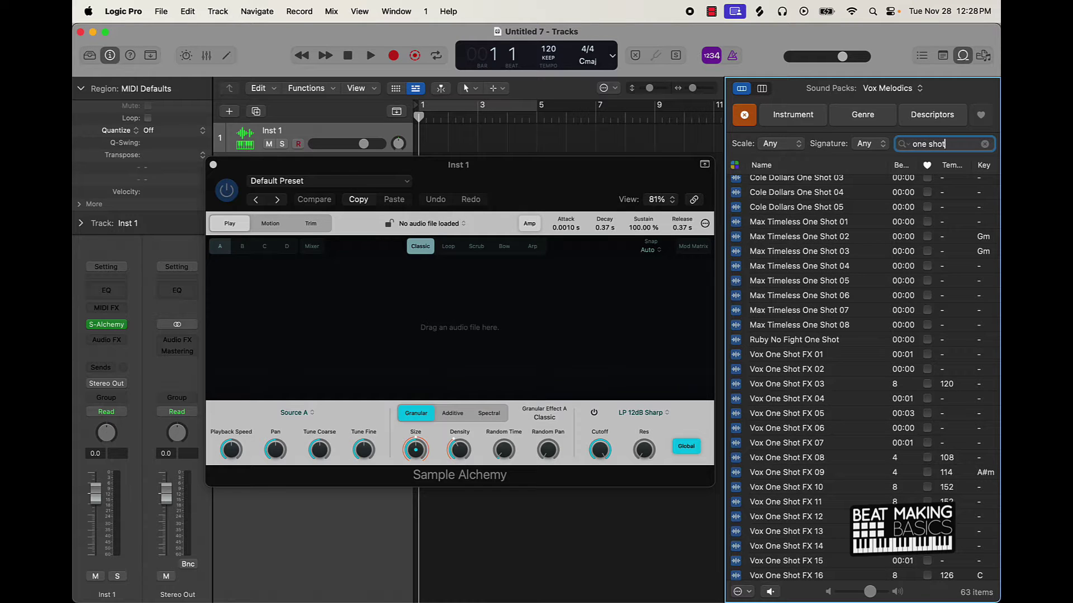
- Audition the loops Max Timeless One Shot 05 and Vox One Shot FX 01 through 05
click(817, 282)
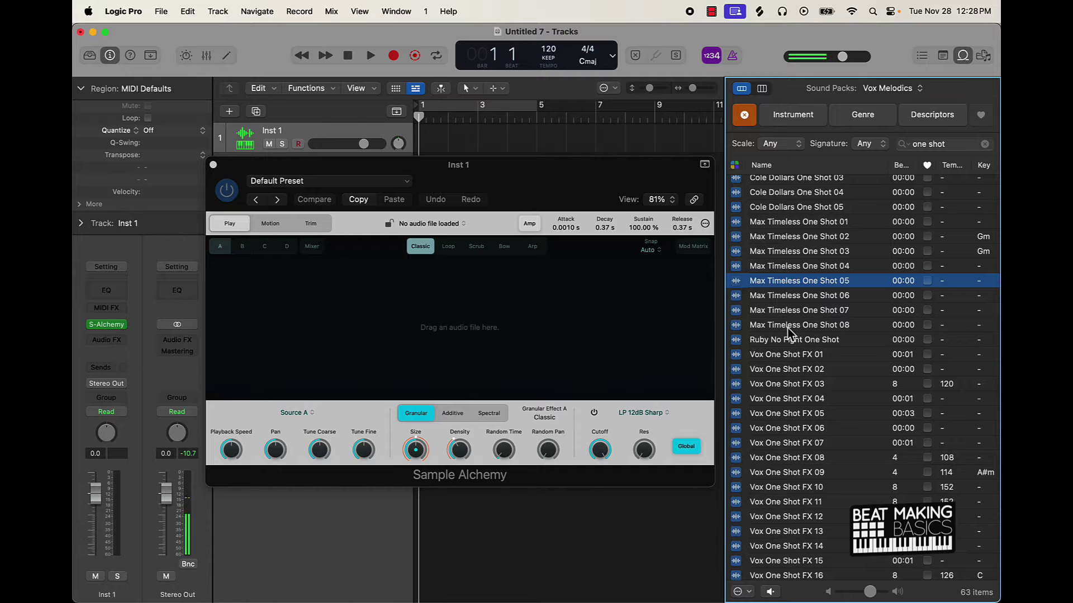
click(785, 355)
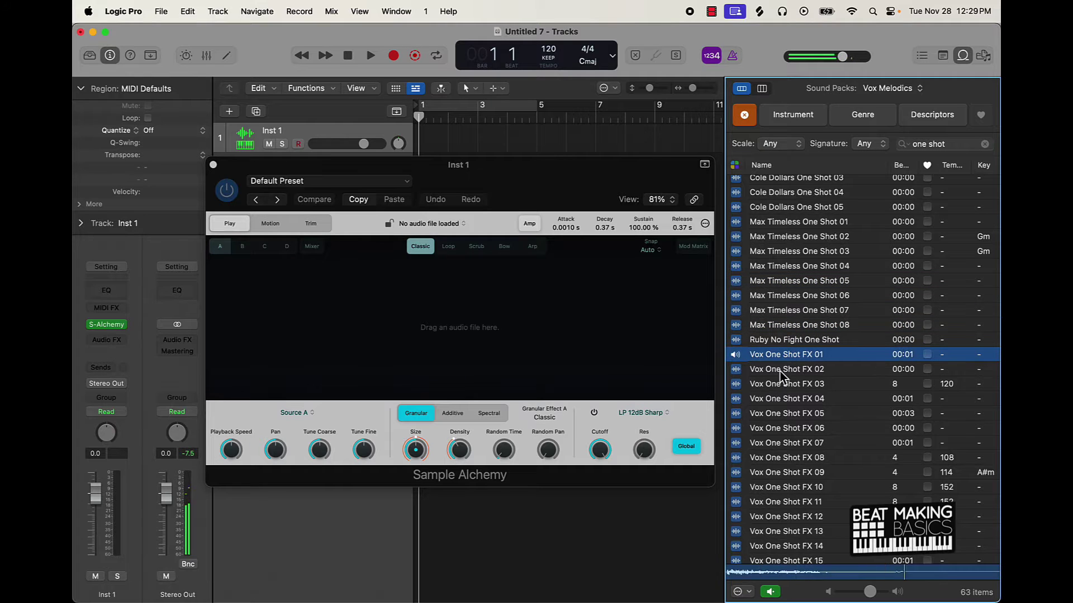
click(779, 370)
click(779, 385)
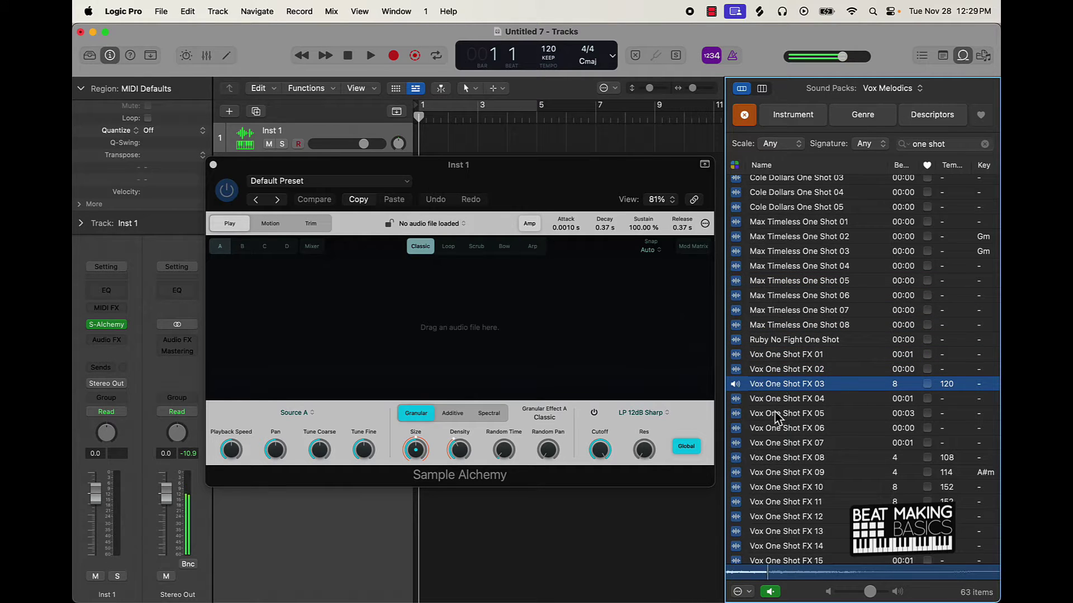
click(778, 401)
click(780, 414)
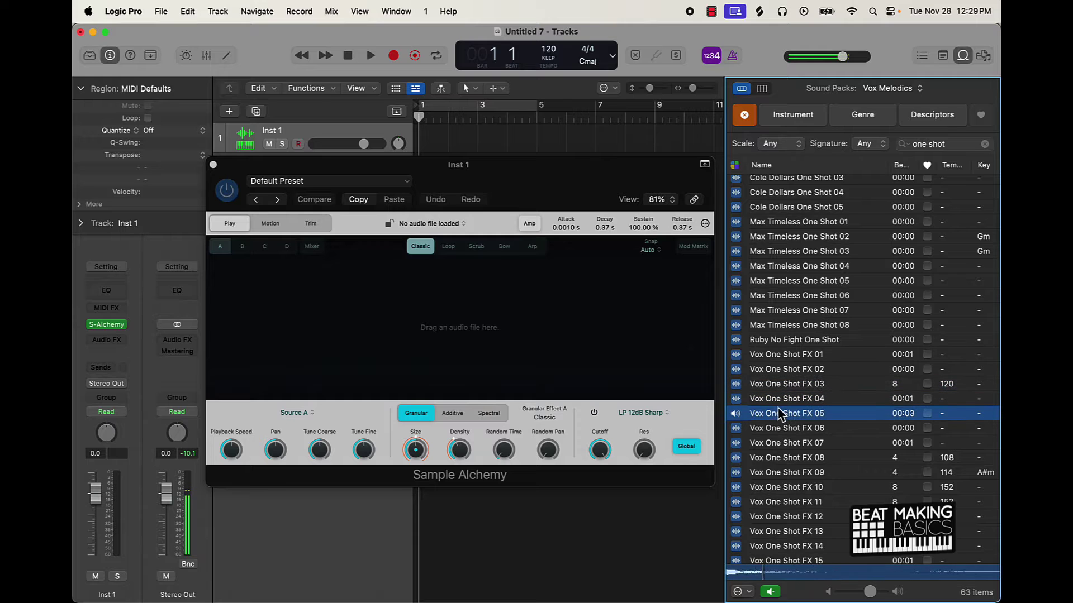
- Move the Sample Alchemy window clear of the track area and audition the loops Vox One Shot FX 05 through 13
drag(513, 201, 392, 351)
click(779, 417)
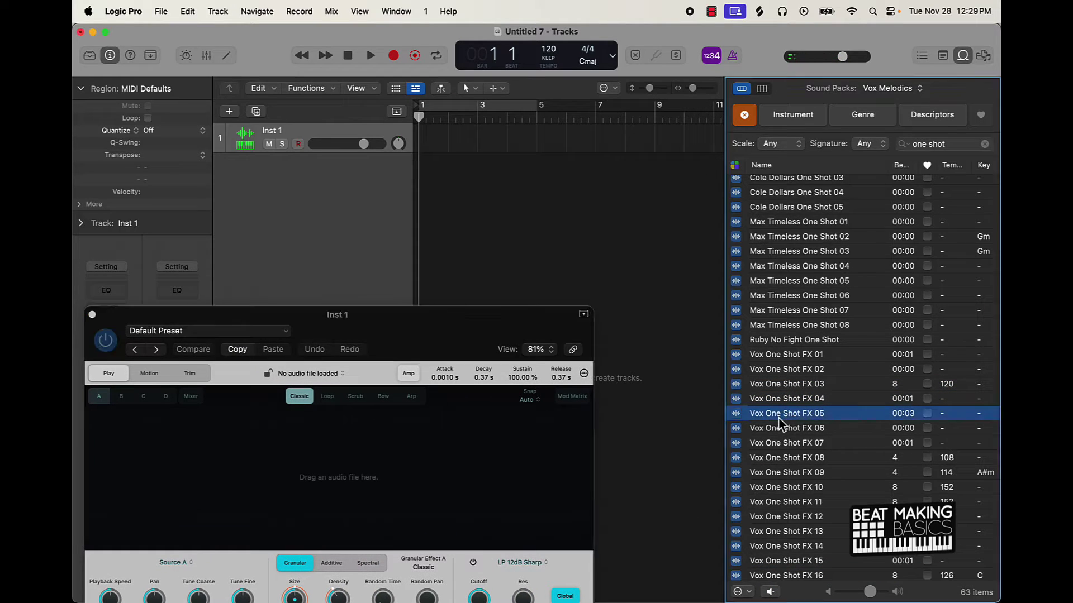
click(777, 430)
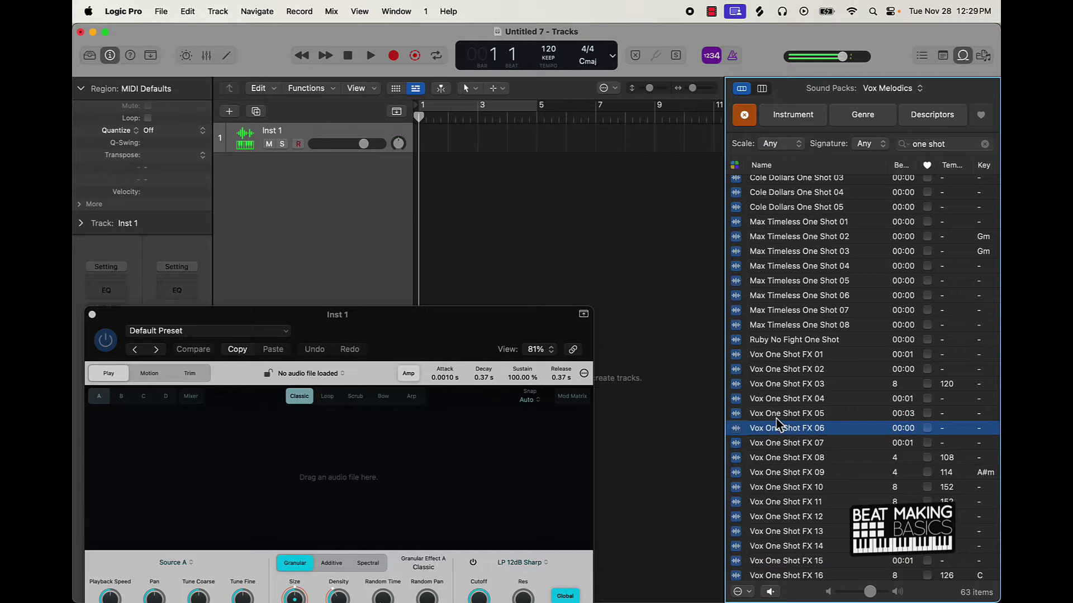
key(Up)
click(783, 445)
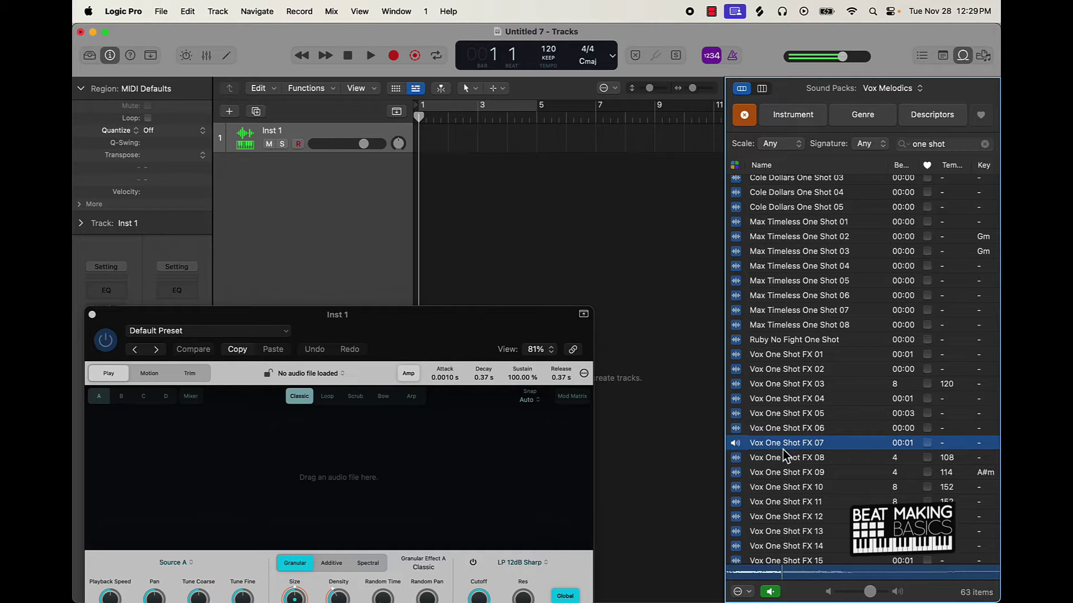
click(785, 459)
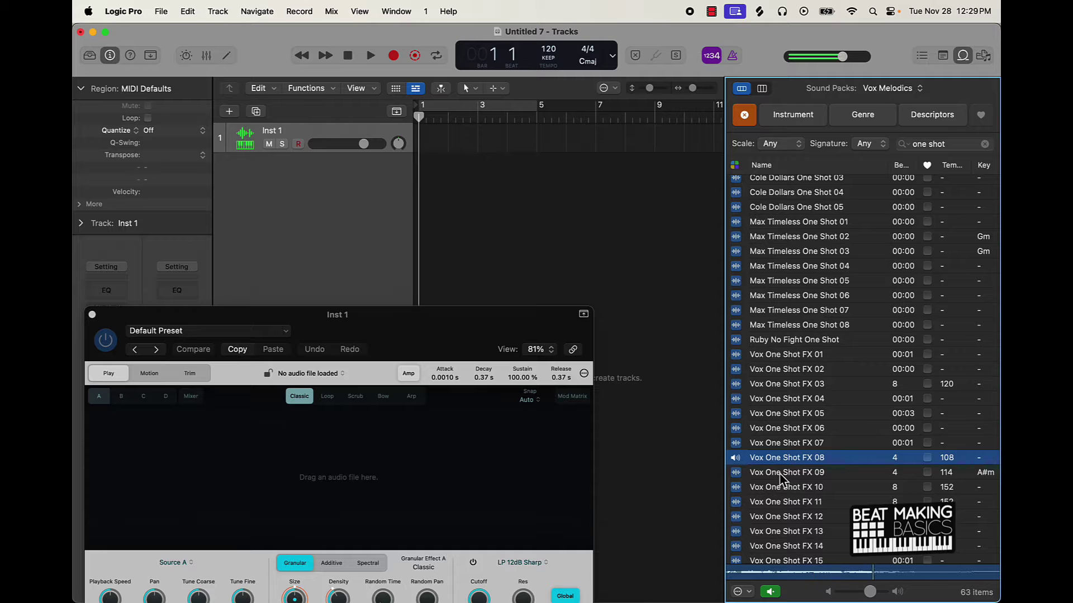
click(782, 474)
click(783, 488)
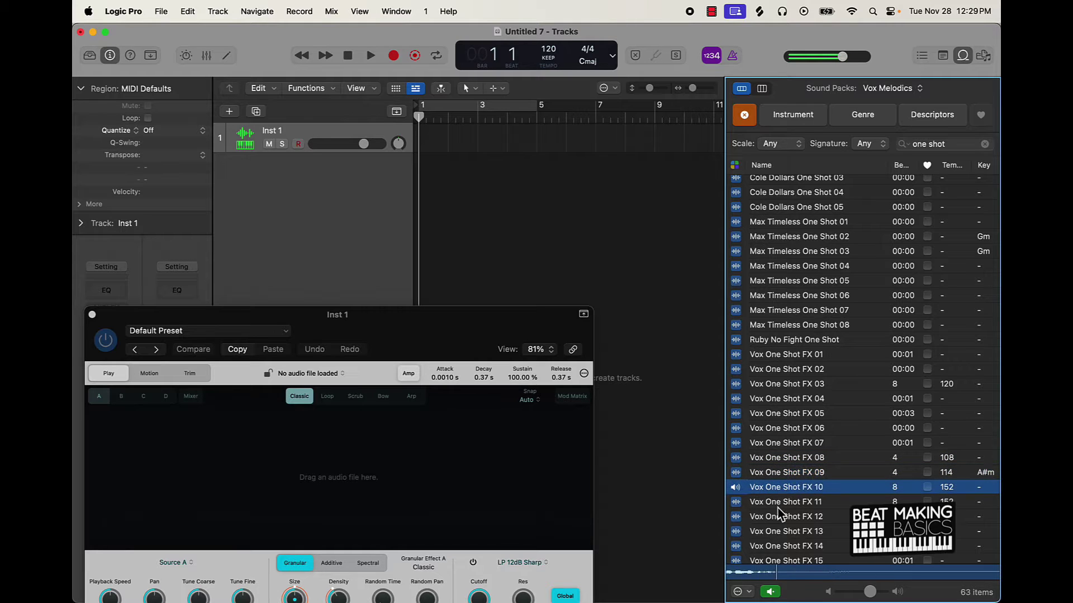
click(780, 504)
click(777, 519)
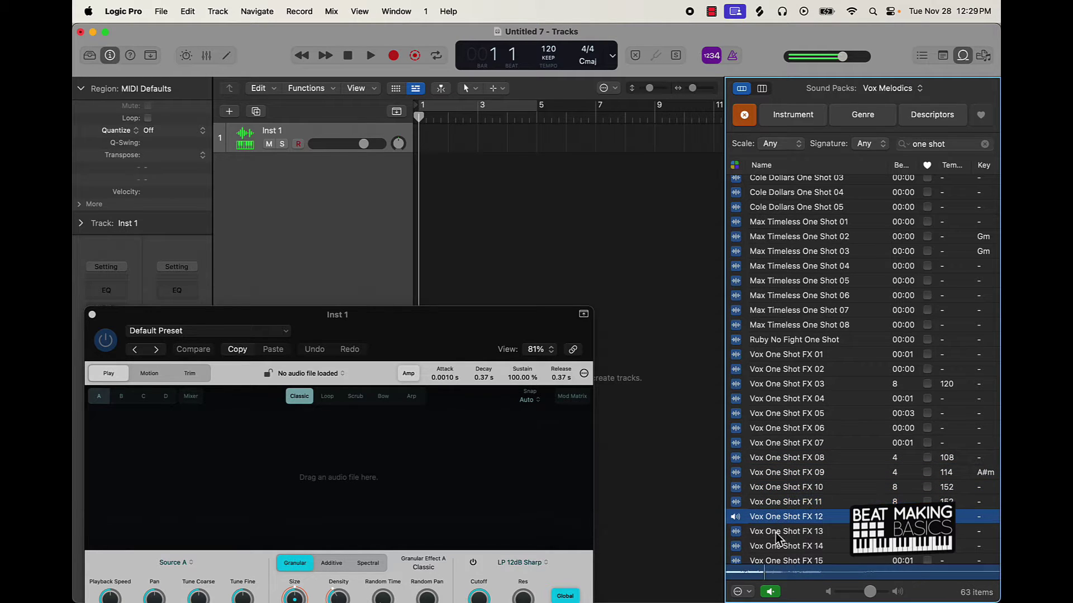
click(775, 533)
- Audition Vox One Shot FX 24 and add it to a new audio track at bar 1
scroll(774, 525, down, 3)
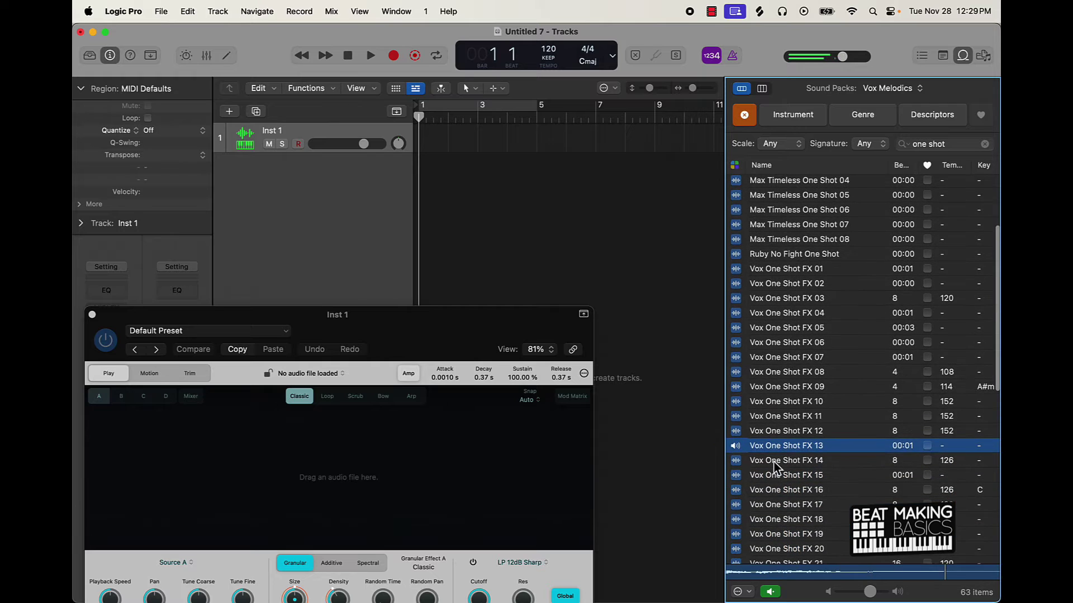
scroll(774, 467, down, 6)
click(774, 403)
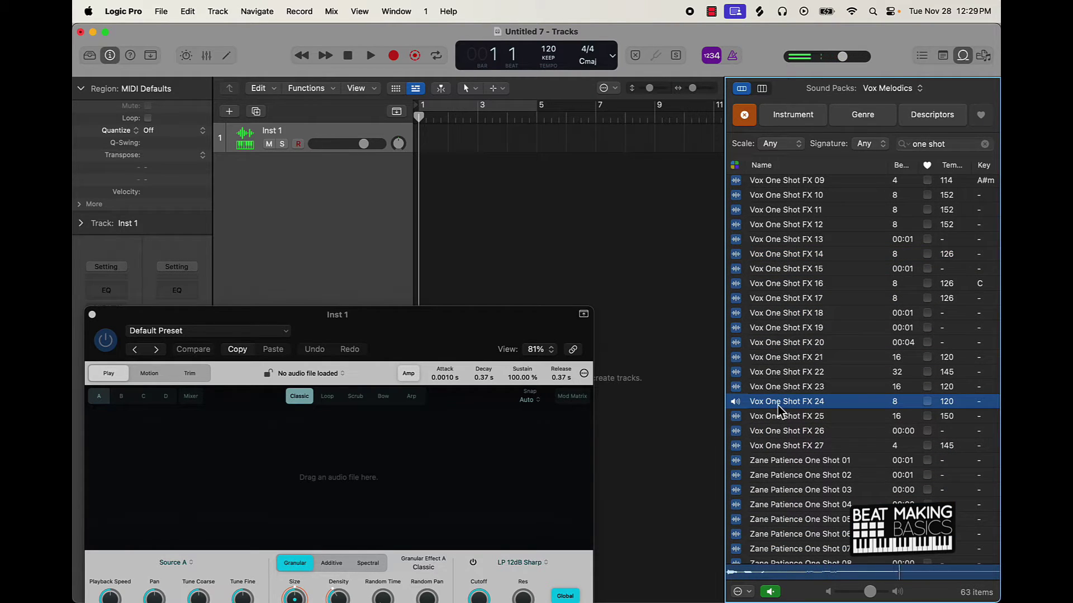
drag(707, 371, 418, 233)
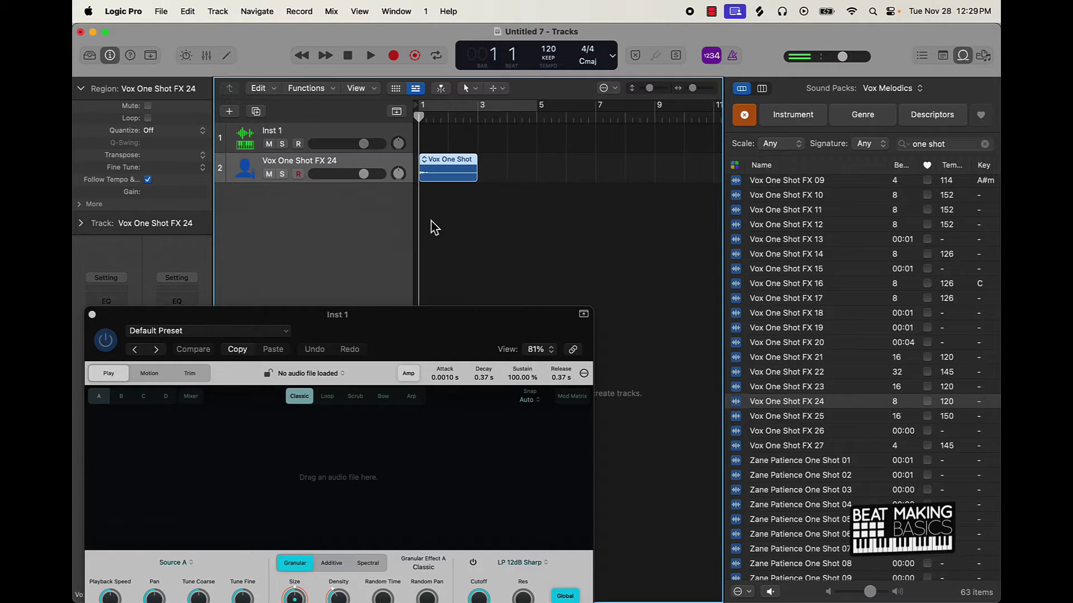
- Repeat the Vox One Shot FX 24 region once and join both copies into a single region
click(465, 219)
click(452, 172)
key(super+r)
click(502, 211)
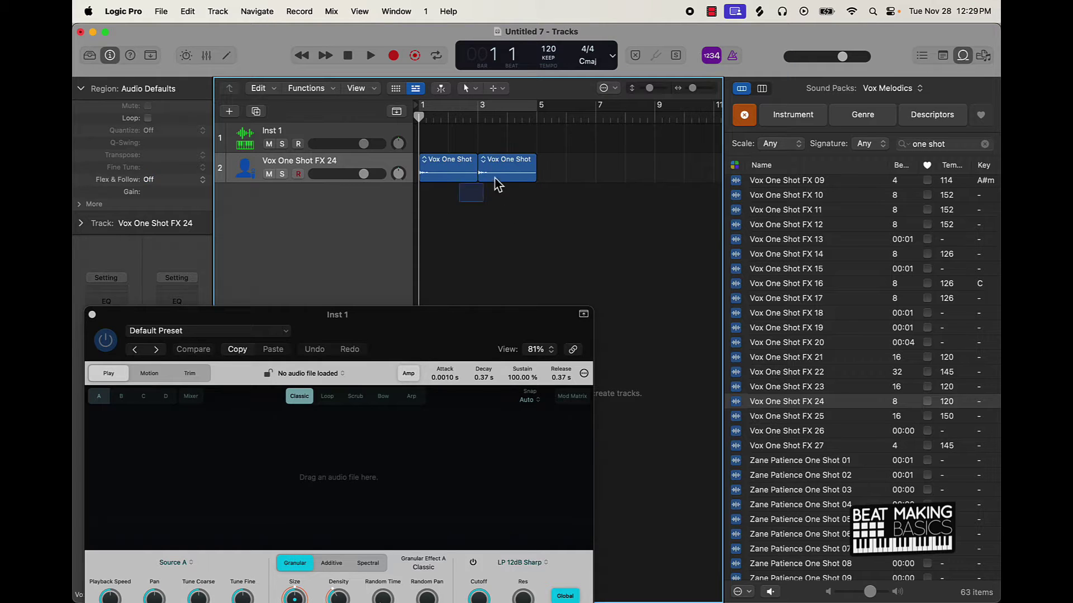
key(super+a)
key(super+j)
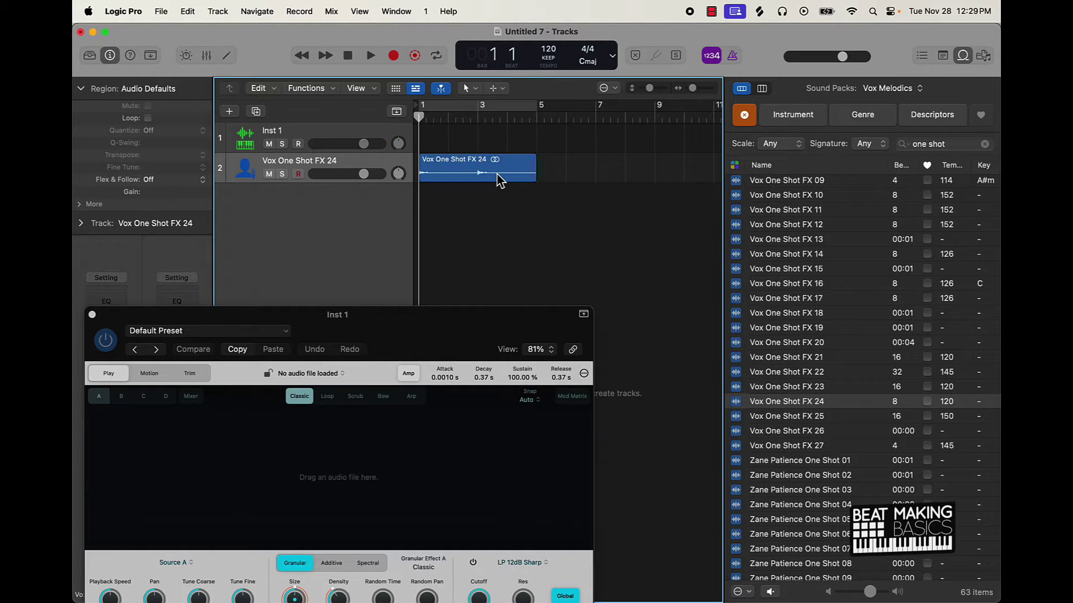
- Cycle playback over bars 1 to 5 while auditioning the loops Vox One Shot FX 26 and 27 against the track
click(477, 106)
key(space)
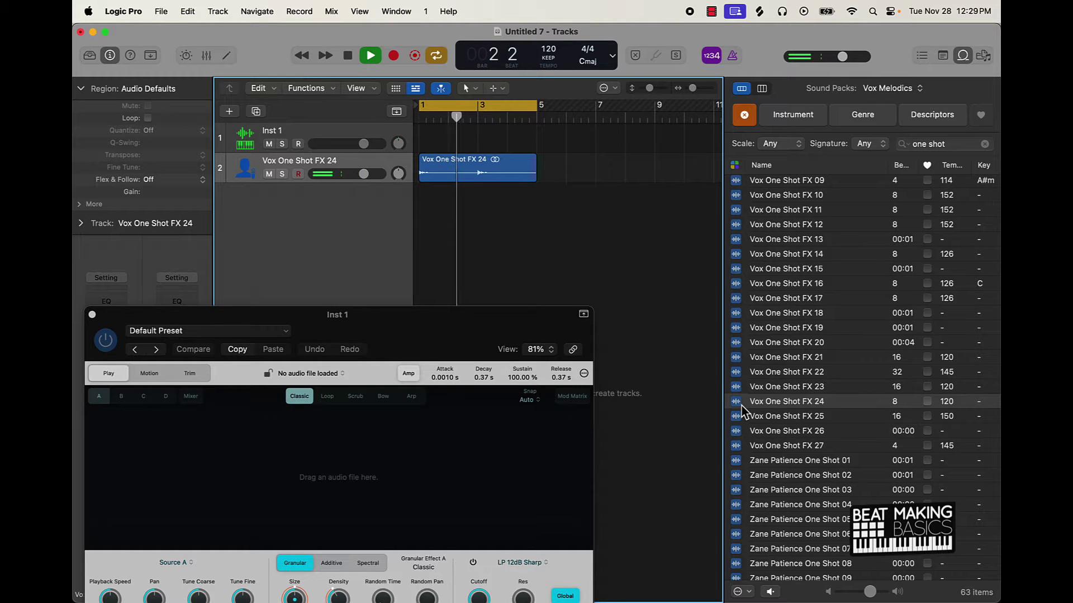
click(809, 437)
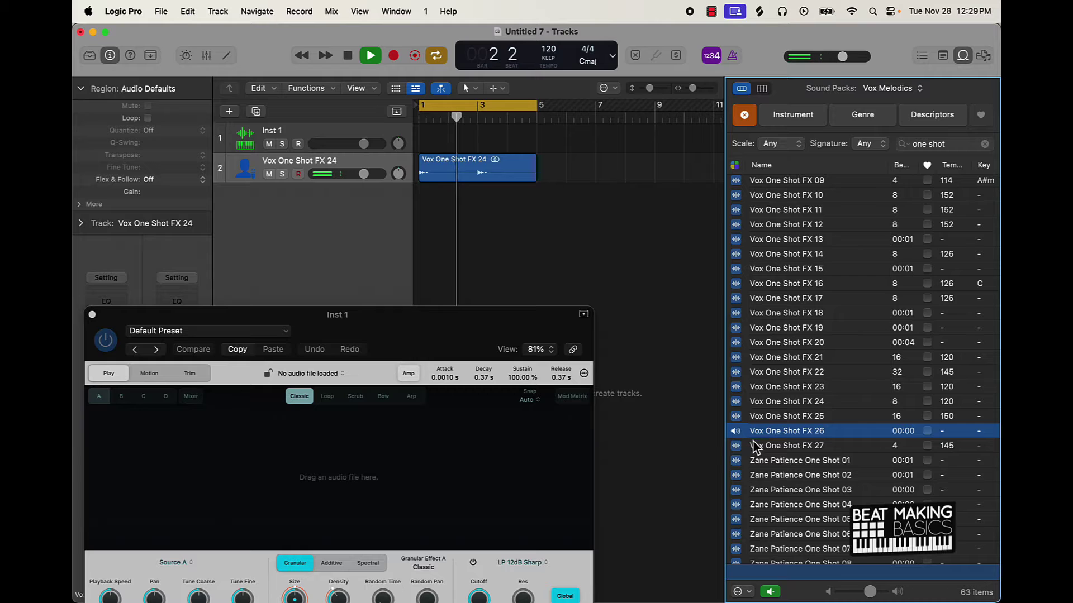
click(780, 431)
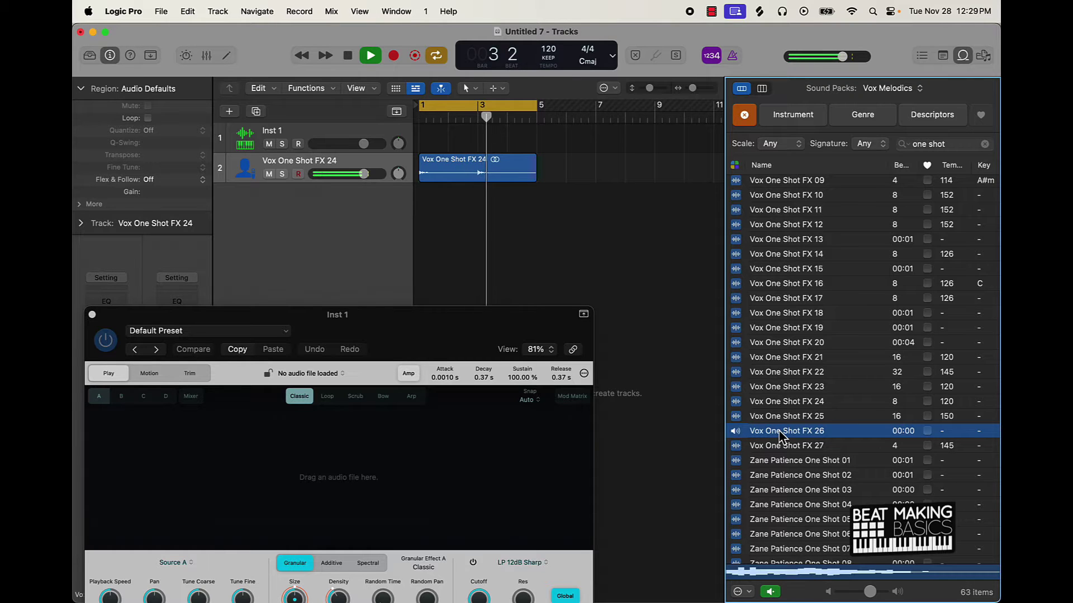
click(774, 447)
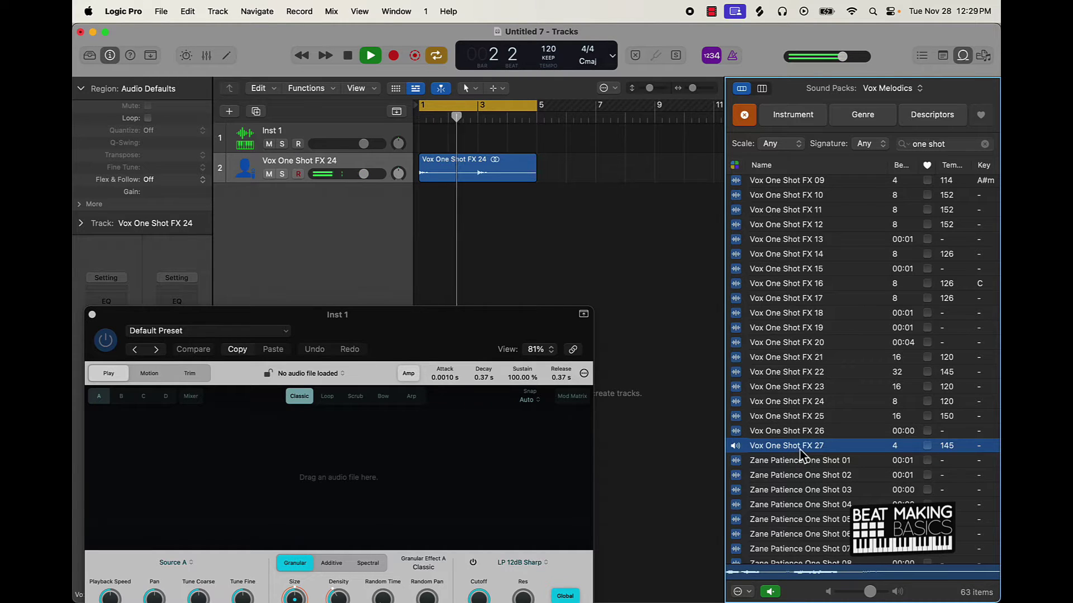
- Add Vox One Shot FX 27 to a new audio track at bar 1 and repeat the region three times
drag(800, 454, 427, 206)
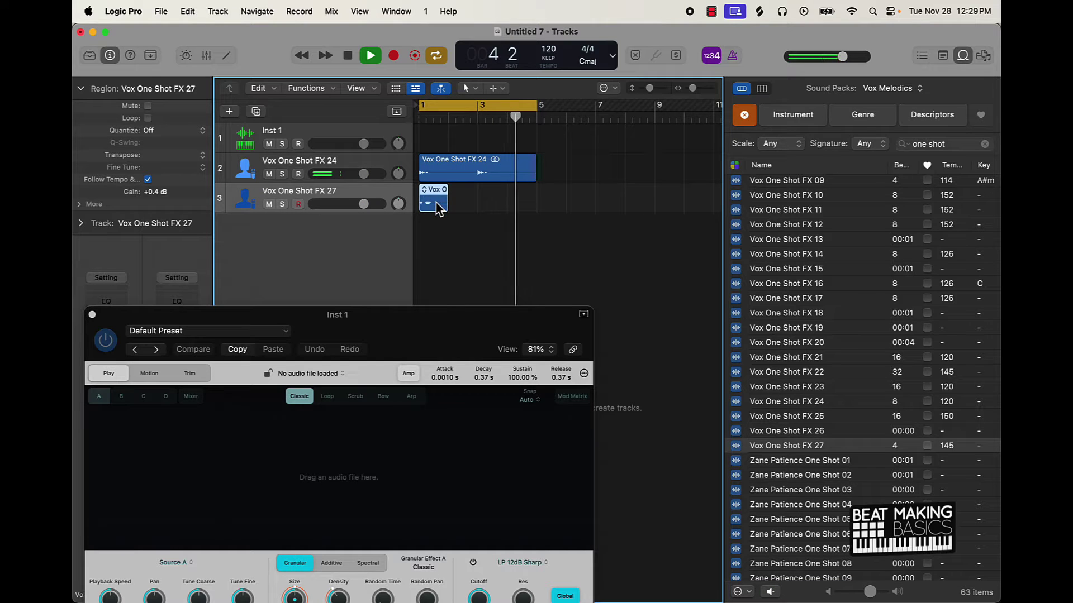
key(super+r)
key(super+r)
key(super+r)
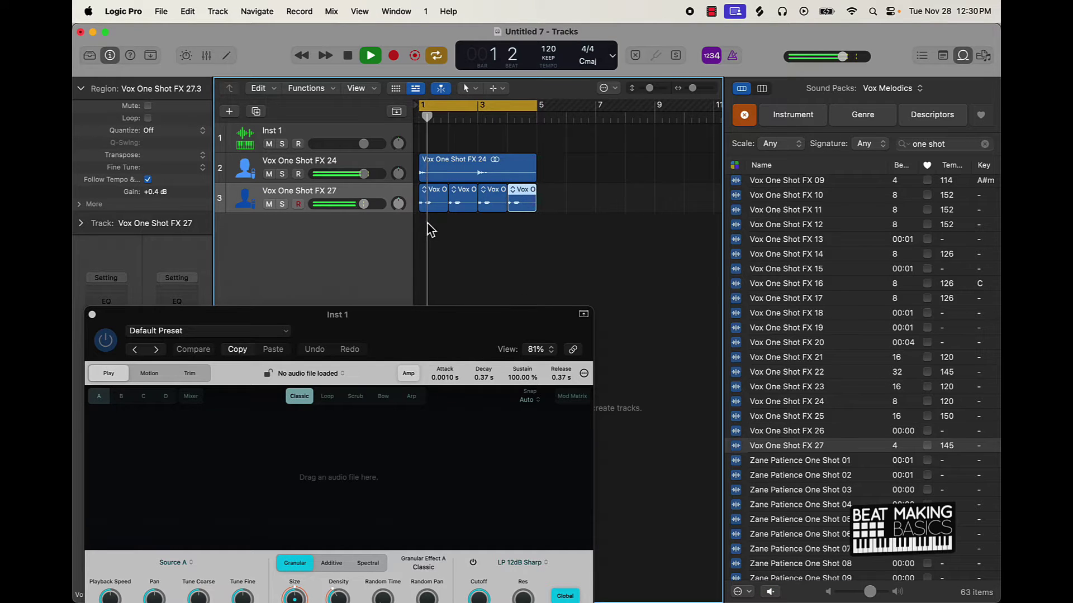
- Join the four Vox One Shot FX 27 regions into a single region, keeping cycle playback on
drag(429, 229, 560, 211)
key(c)
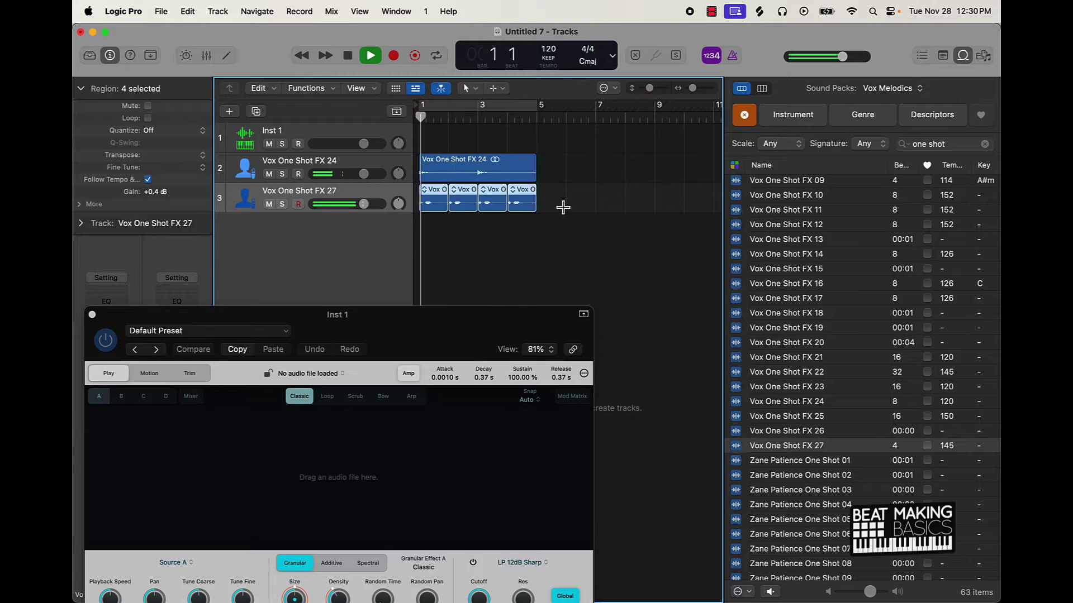
key(super+j)
click(563, 210)
key(c)
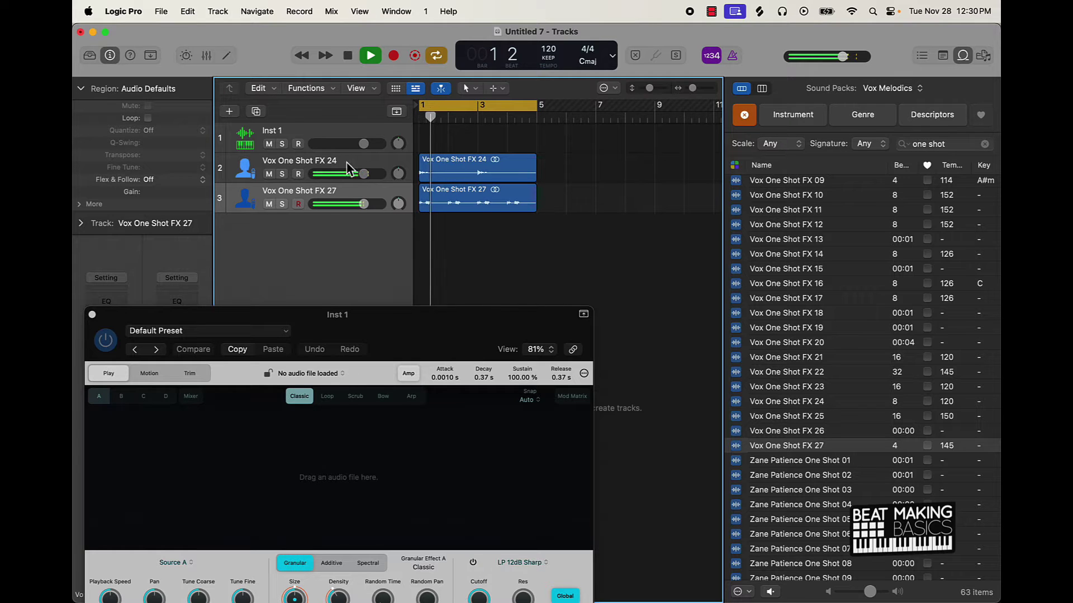
- Slightly lower the volumes of the Vox One Shot FX 24 and FX 27 tracks and stop playback
drag(364, 174, 361, 204)
key(space)
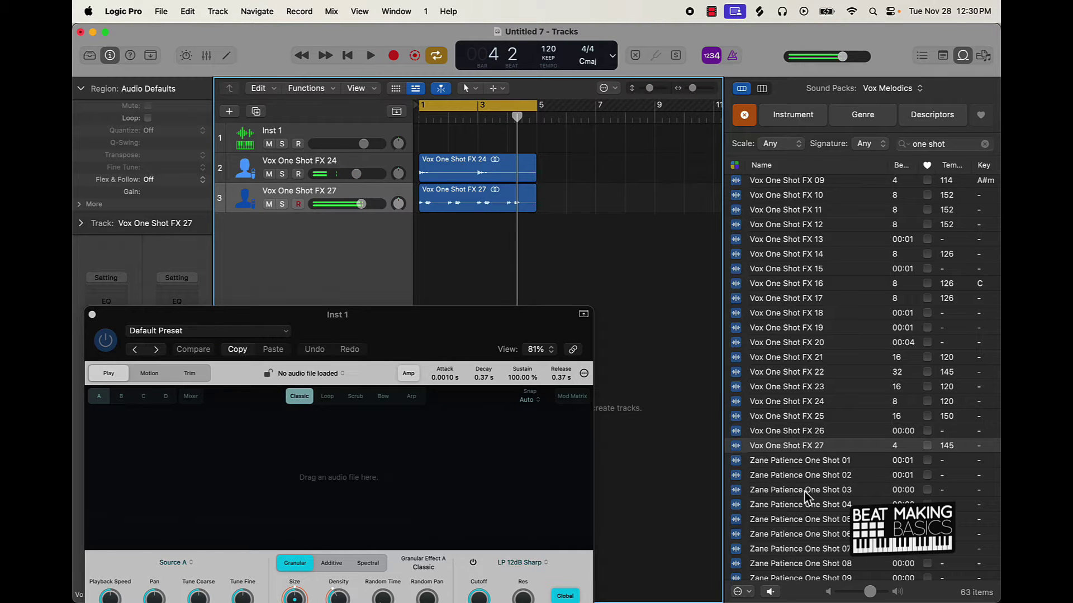
- Add Zane Patience One Shot 03 to a new audio track at bar 1 beat 3 and start playback
click(807, 491)
scroll(799, 445, down, 3)
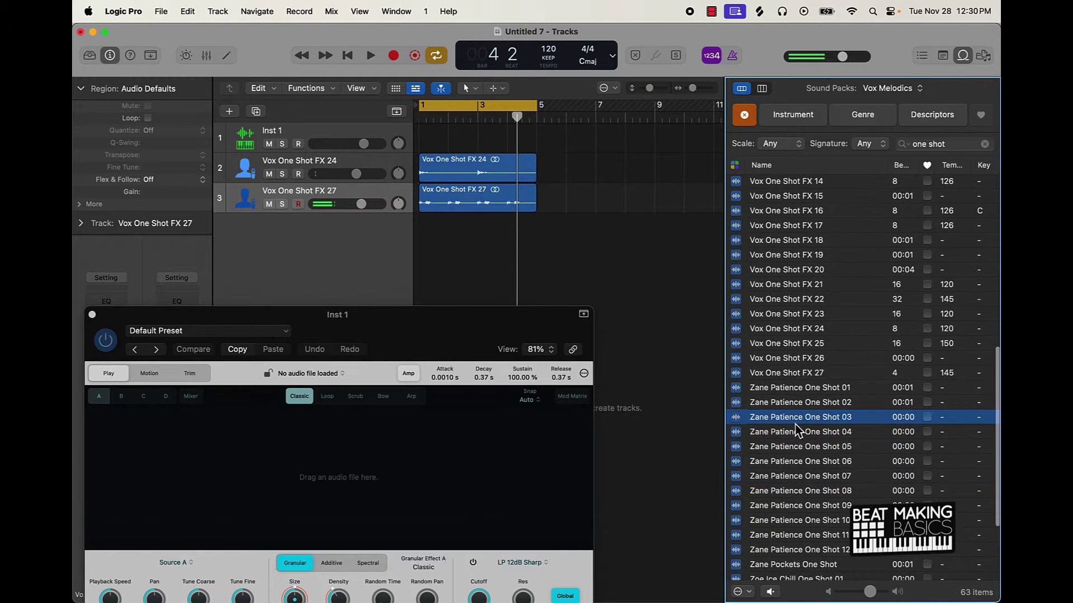
drag(689, 374, 436, 254)
key(space)
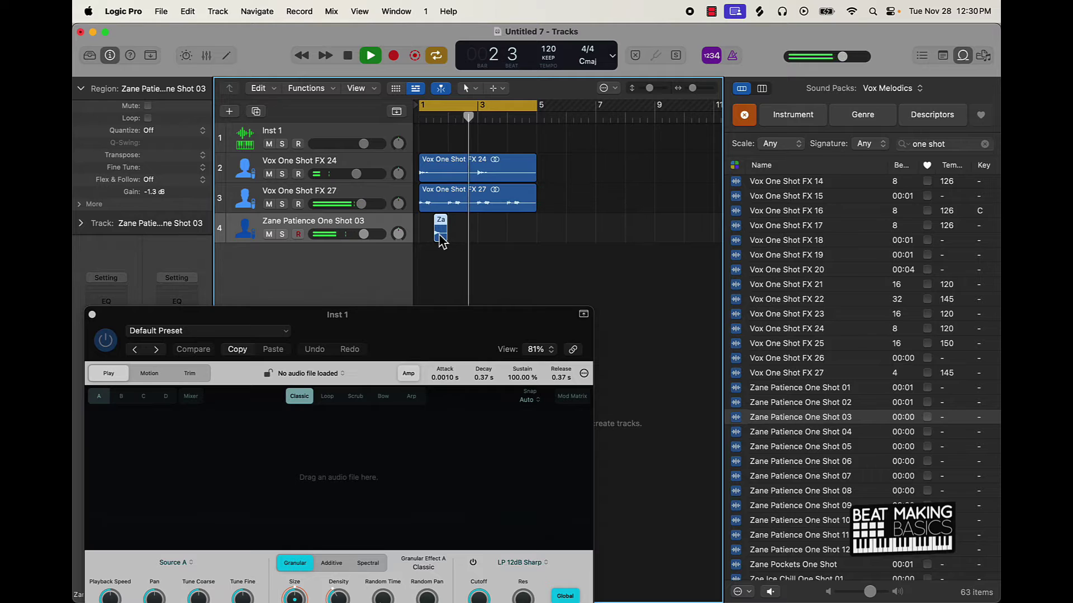
- Undo the trial copy of the Zane Patience One Shot 03 region and add Zane Patience One Shot 04 to a new track at bar 3 beat 3
drag(445, 237, 499, 238)
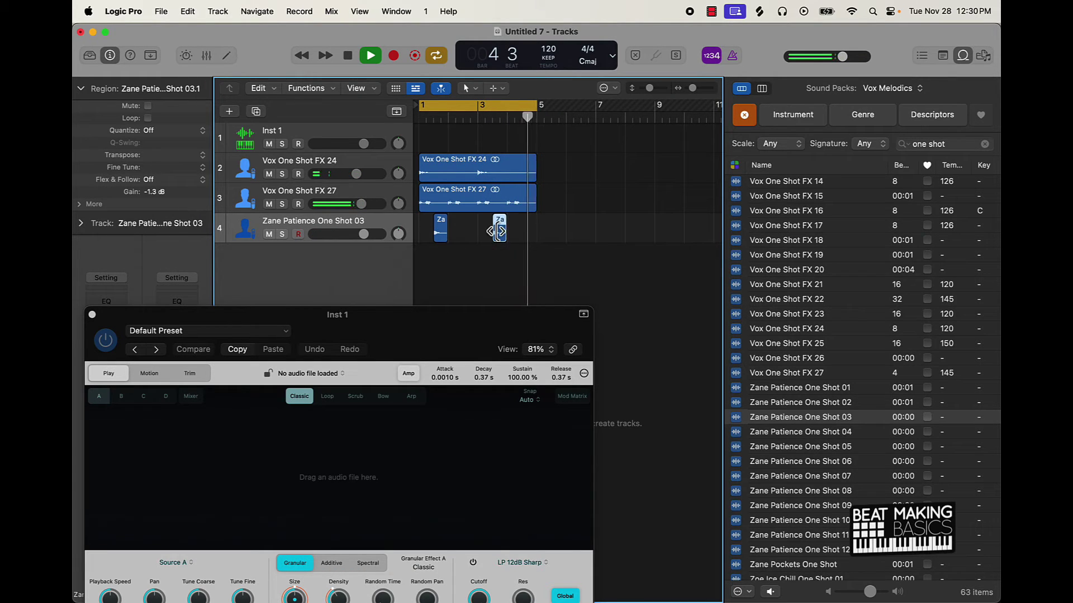
key(super+z)
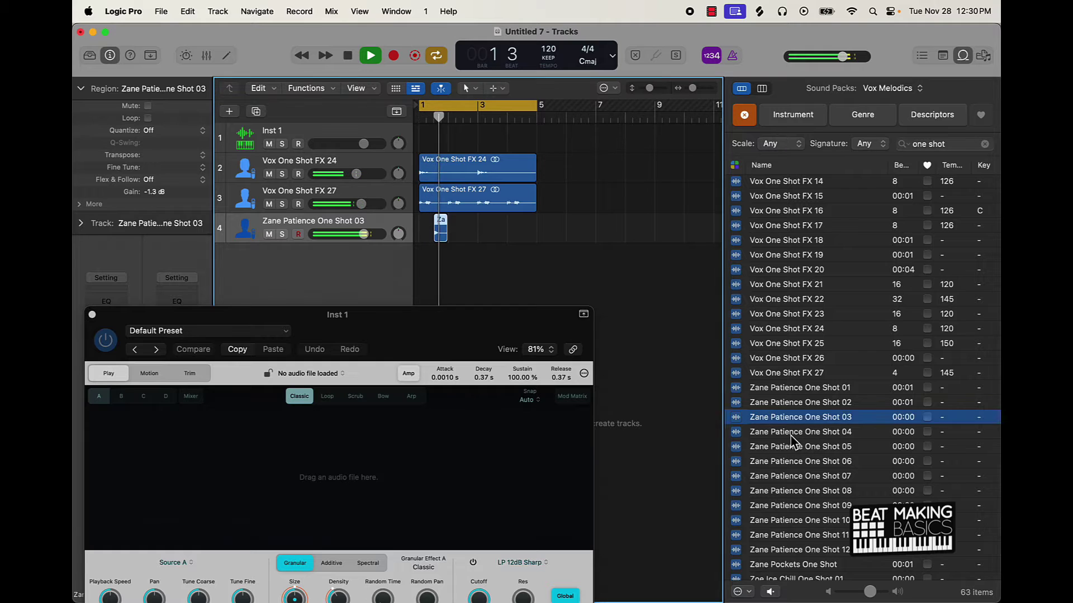
drag(793, 418, 495, 253)
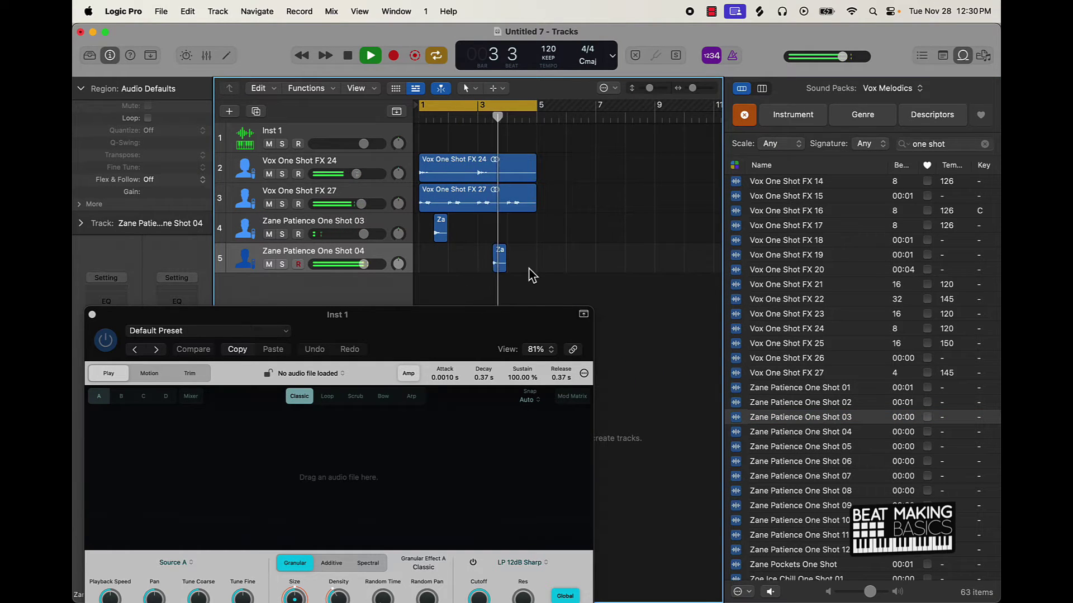
- Audition Zane Patience One Shots 06 and 07, Zoe Ice Chill One Shots 01 to 04 and Zoe Mind Games One Shot Vox FX against the track
click(819, 465)
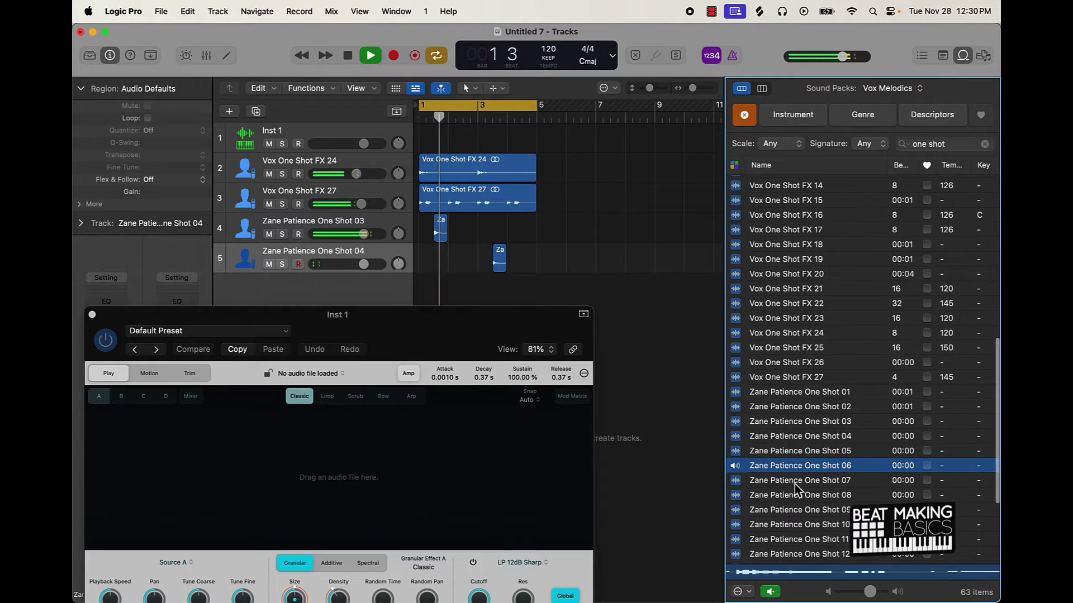
click(800, 481)
scroll(800, 475, down, 4)
click(799, 464)
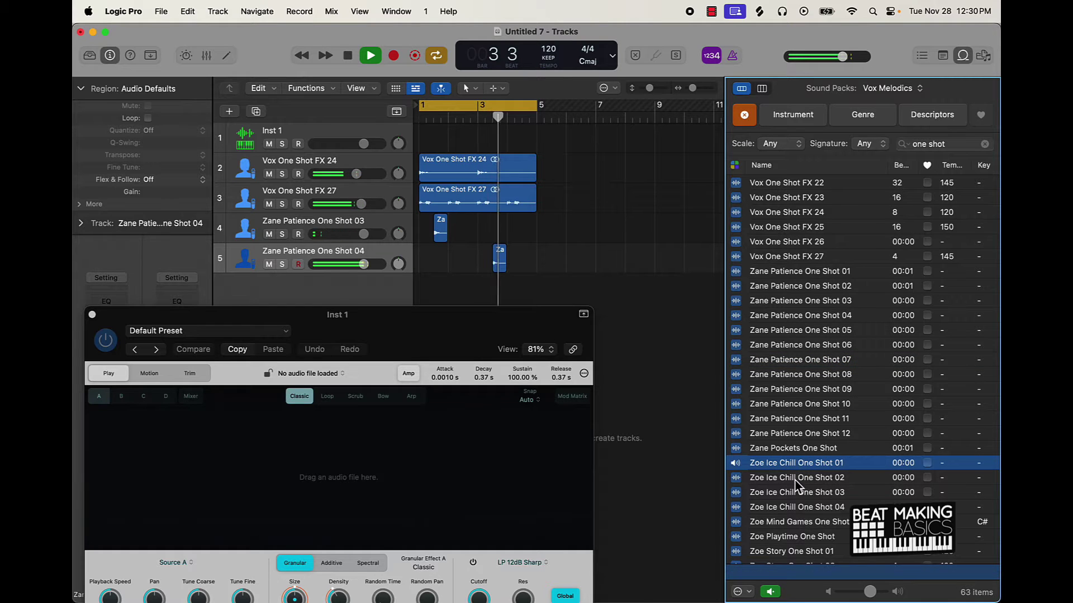
click(798, 479)
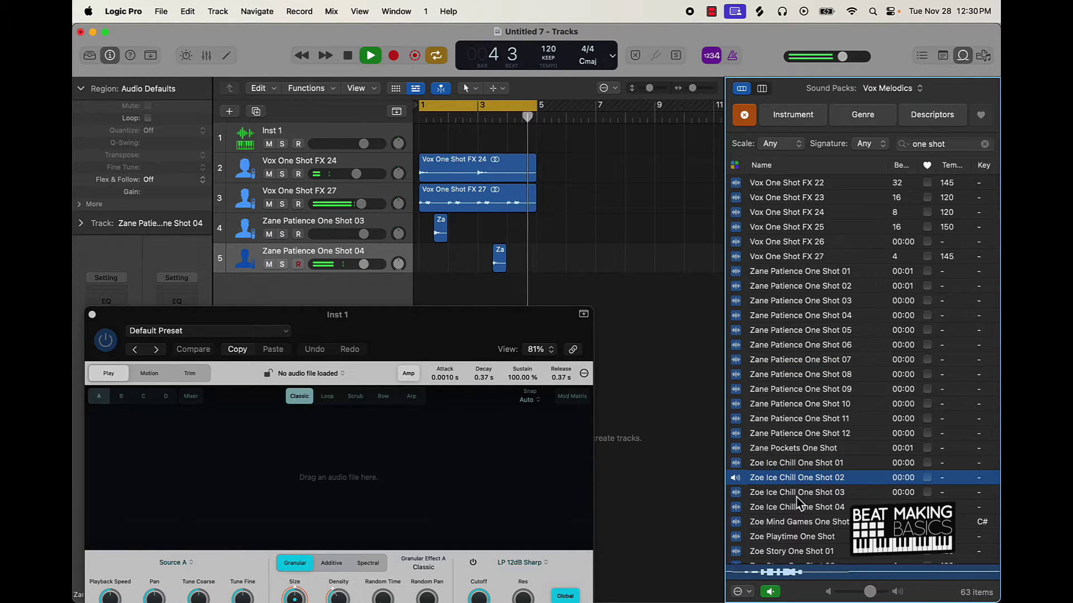
click(798, 492)
click(794, 509)
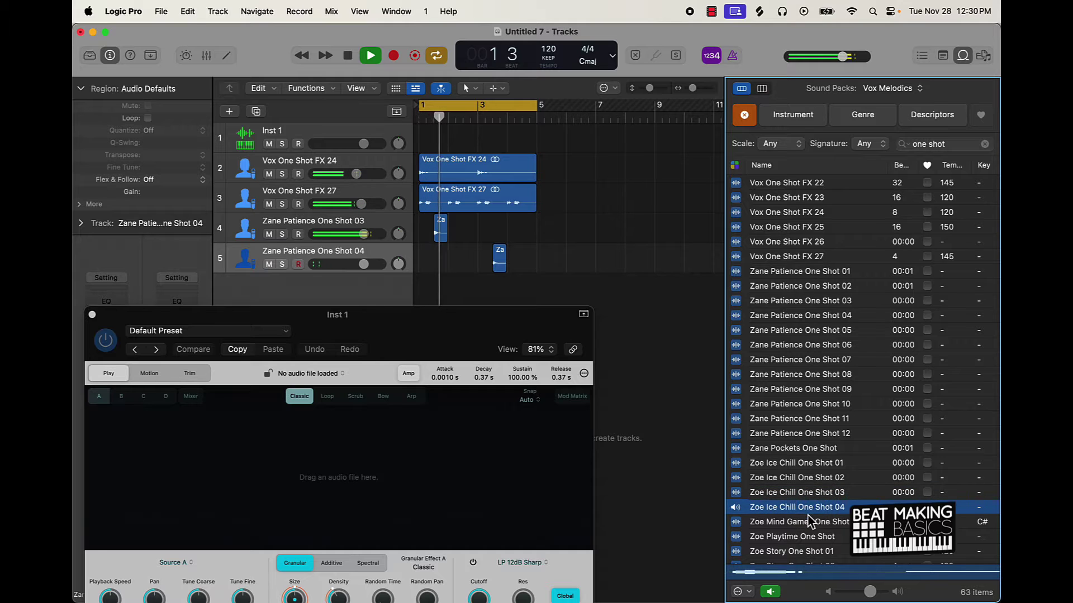
click(797, 523)
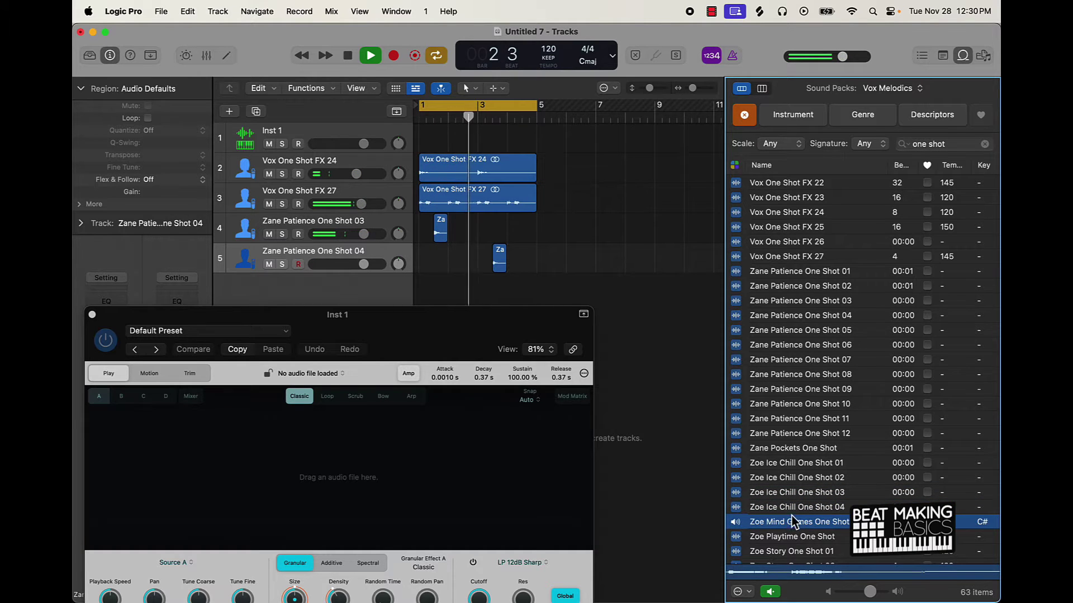
- Add Zoe Mind Games One Shot Vox FX to a new track at bar 1 and repeat the region three times
scroll(797, 522, down, 2)
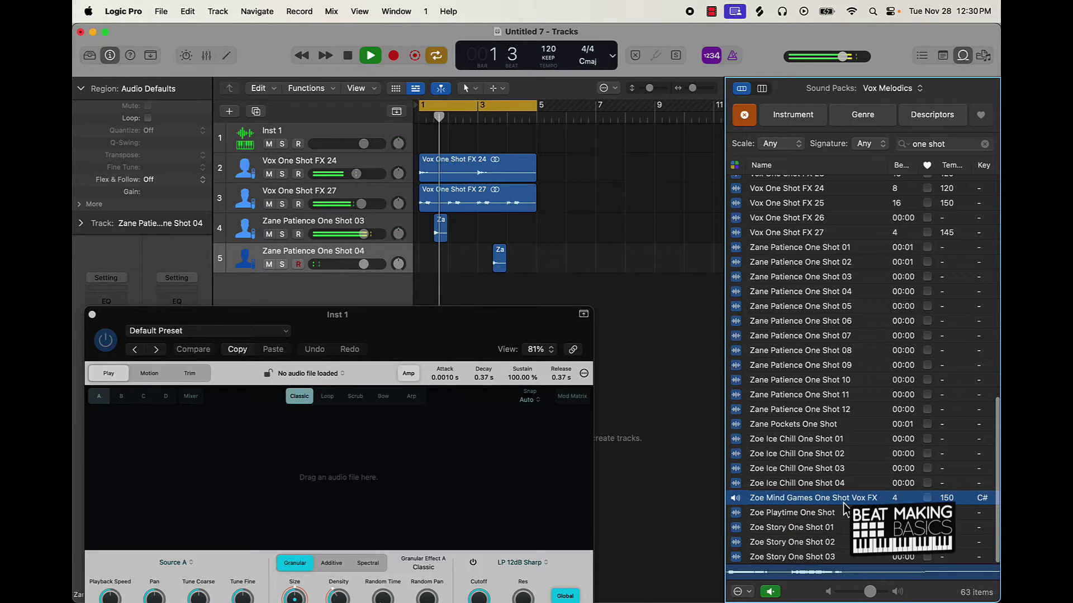
drag(838, 498, 417, 297)
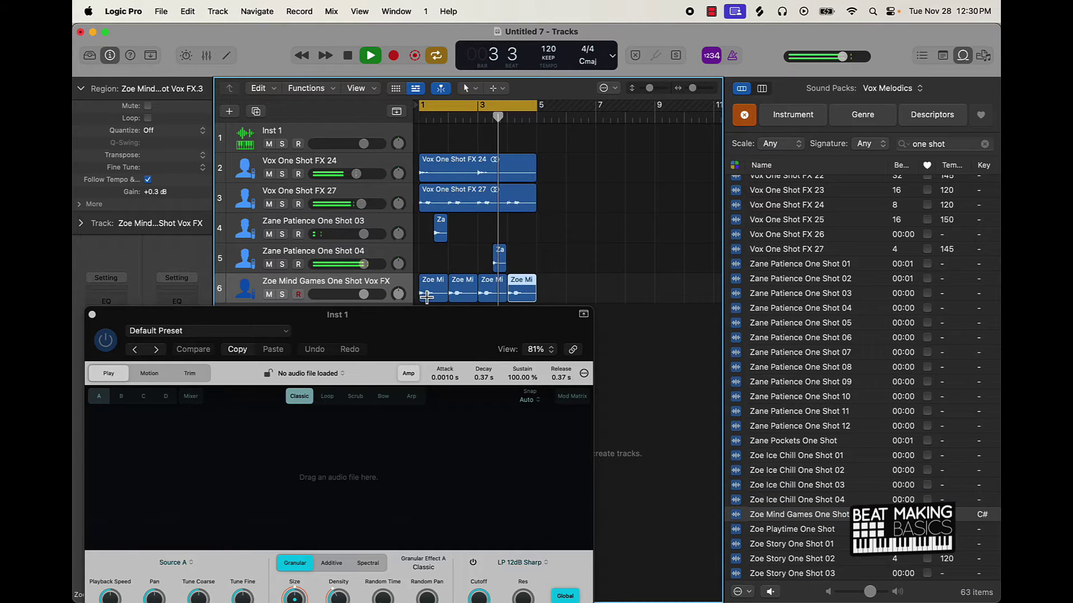
- Join the four Zoe Mind Games One Shot Vox FX regions into one and lower that track's volume
drag(563, 297, 431, 300)
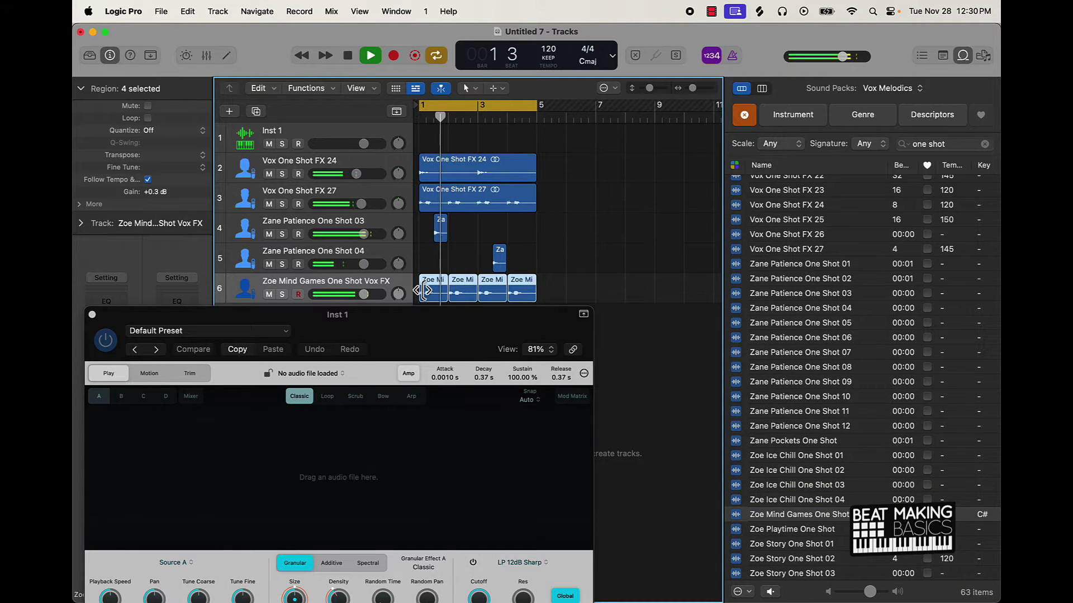
key(space)
key(super+z)
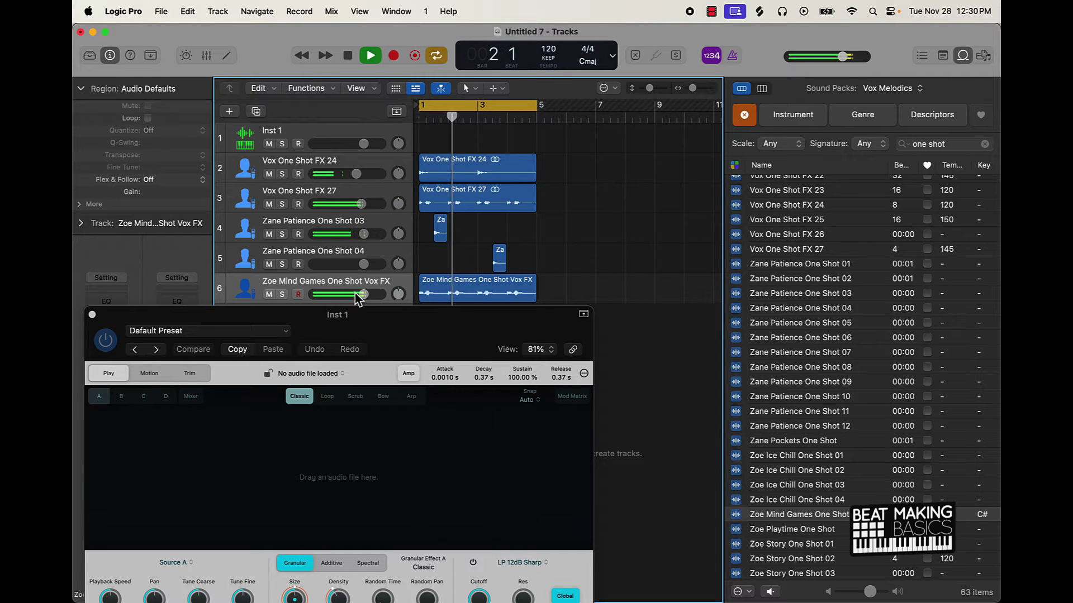
drag(358, 296, 335, 294)
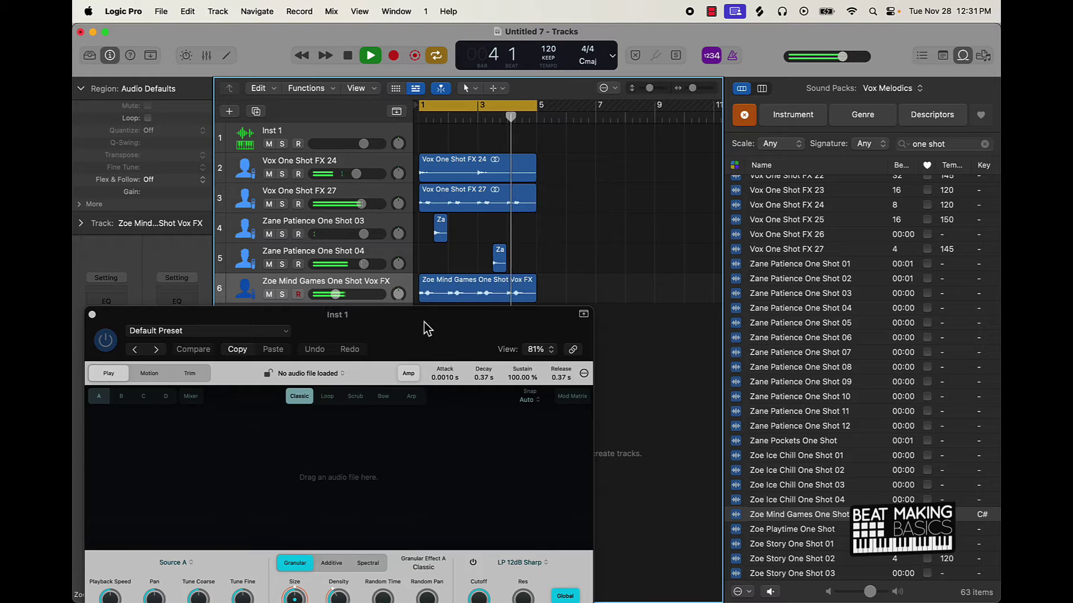
- Audition Zoe Story One Shots 01 and 02, move the Inst 1 plug-in window lower and add One Shot 02 to a new track at bar 1
click(802, 546)
scroll(793, 542, down, 1)
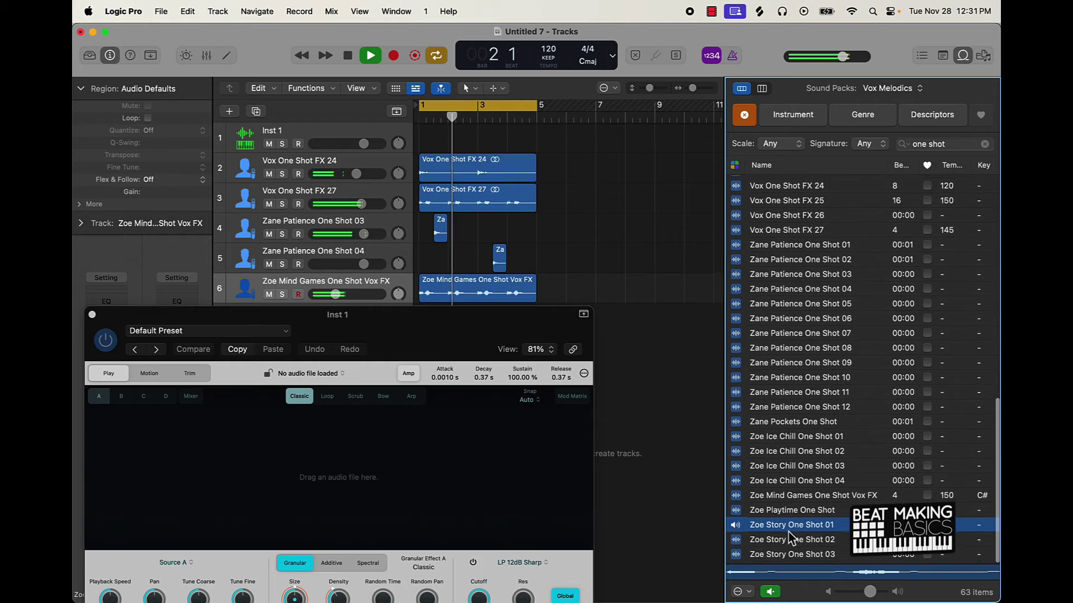
click(794, 547)
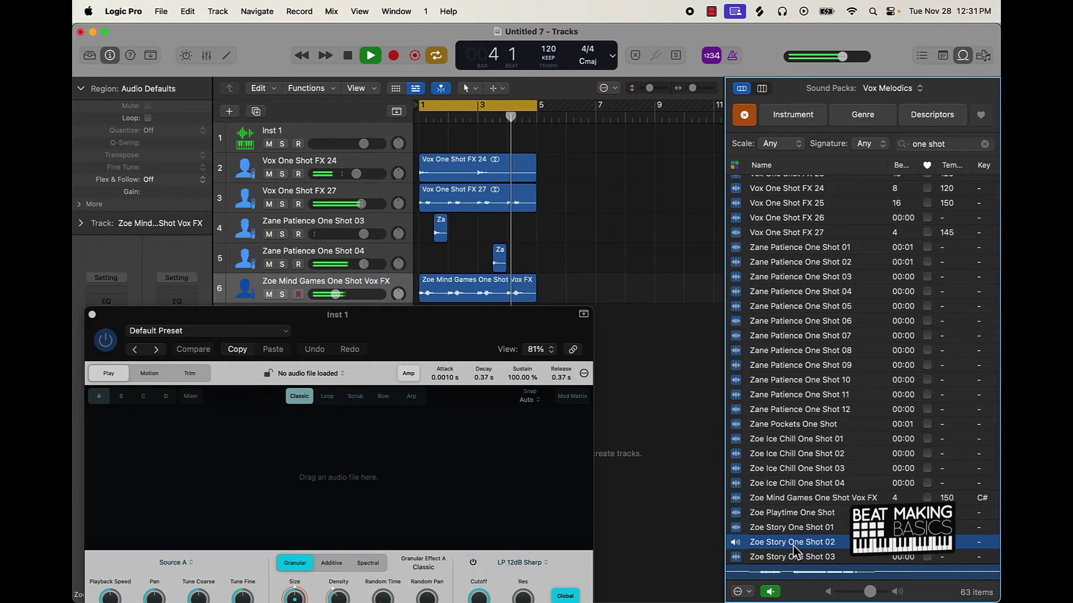
drag(455, 316, 427, 369)
drag(564, 413, 427, 322)
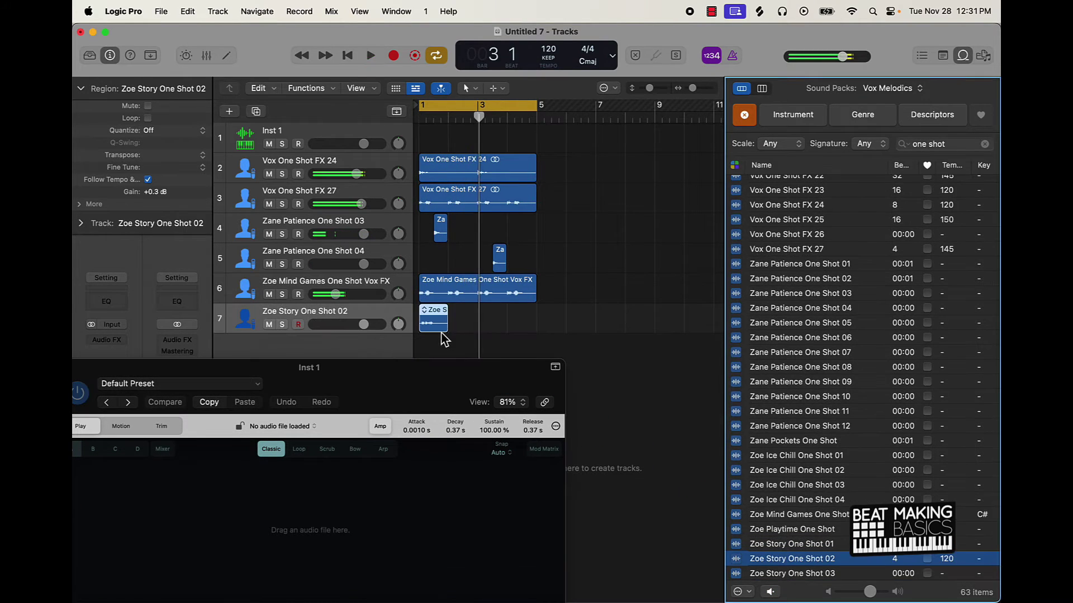
- Repeat the Zoe Story One Shot 02 region three times to fill bars 1 to 4
key(Return)
key(super+r)
key(super+r)
key(super+r)
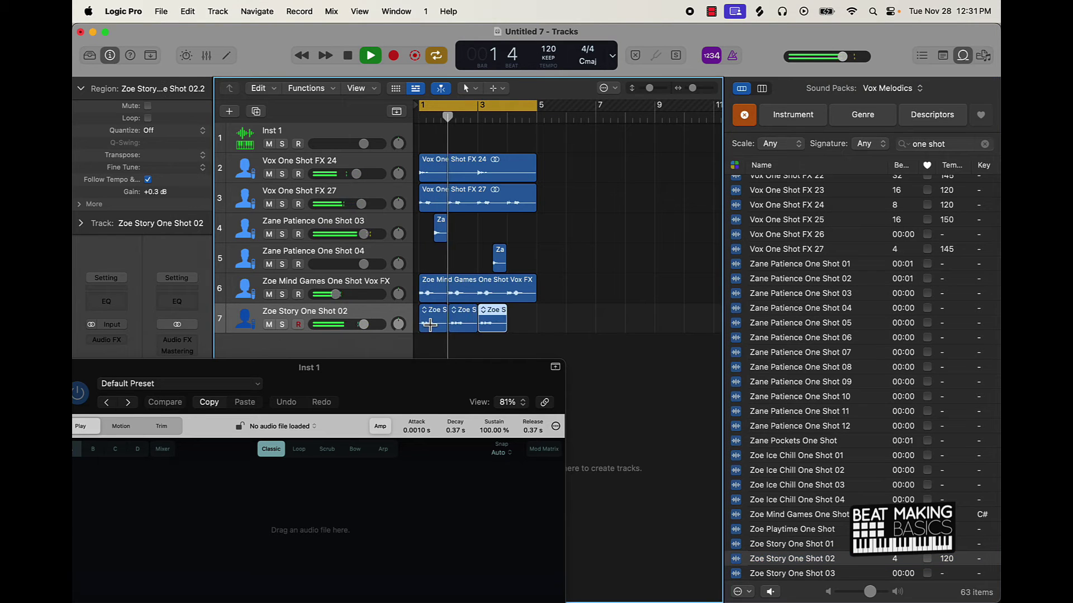
drag(549, 324, 429, 319)
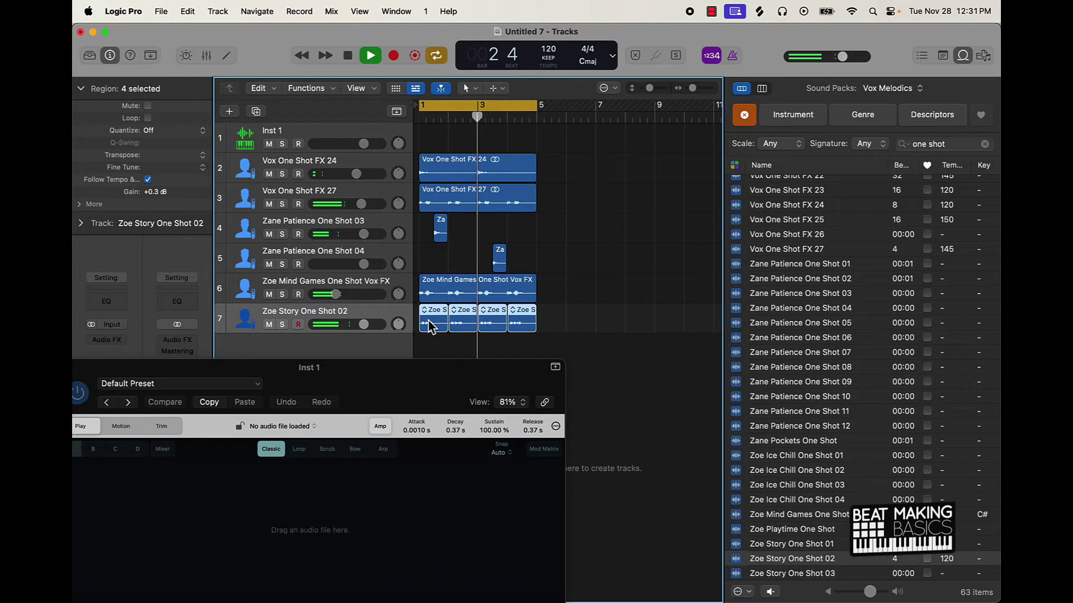
key(super+j)
key(Return)
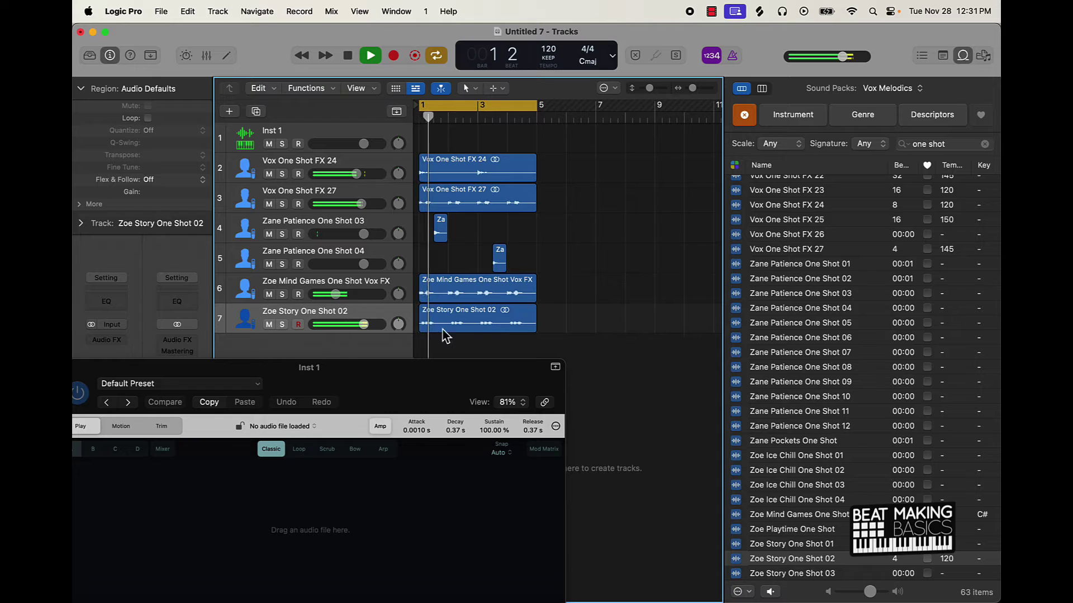
key(space)
key(super+z)
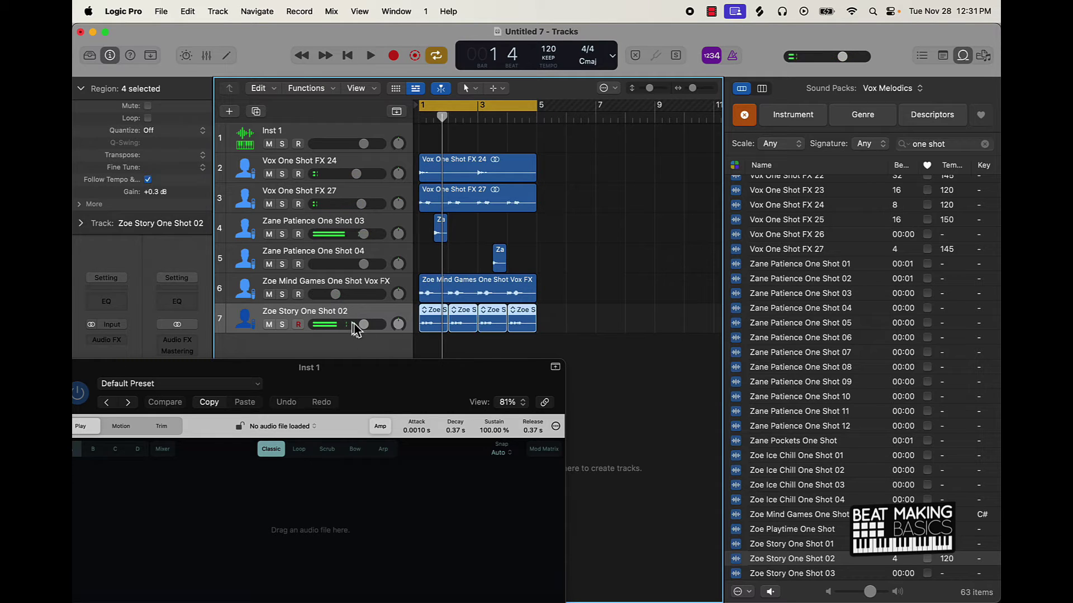
- Mute the second and fourth Zoe Story One Shot 02 regions and resume playback
click(451, 350)
click(463, 331)
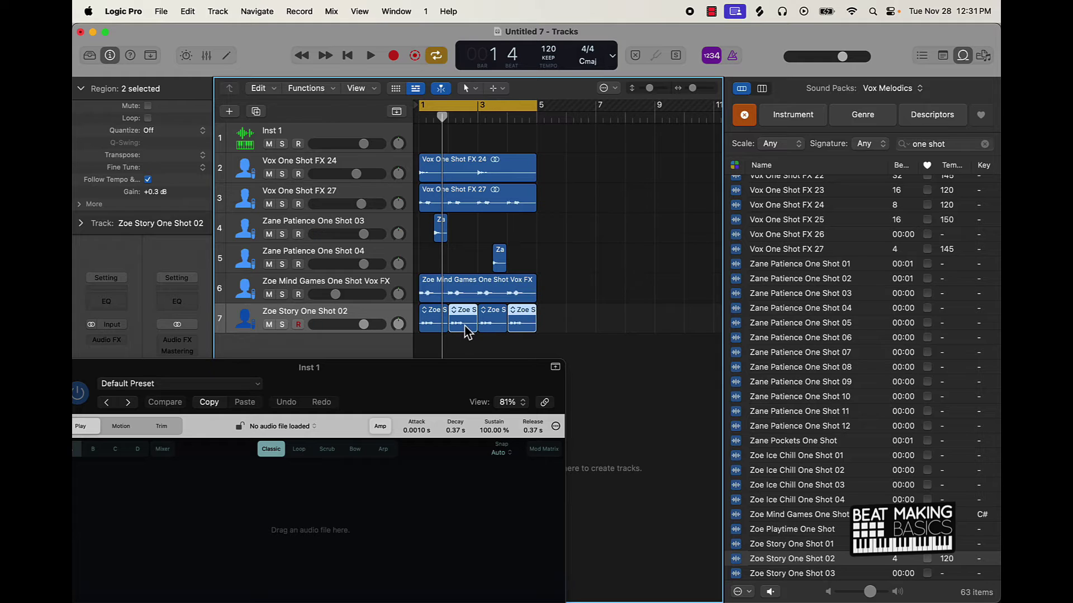
key(space)
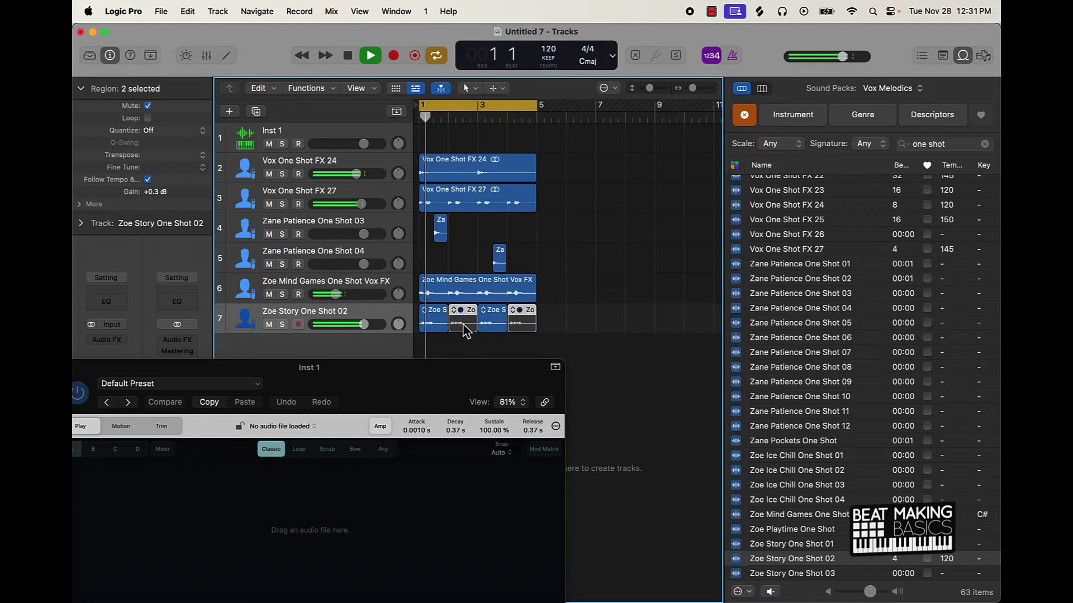
click(433, 349)
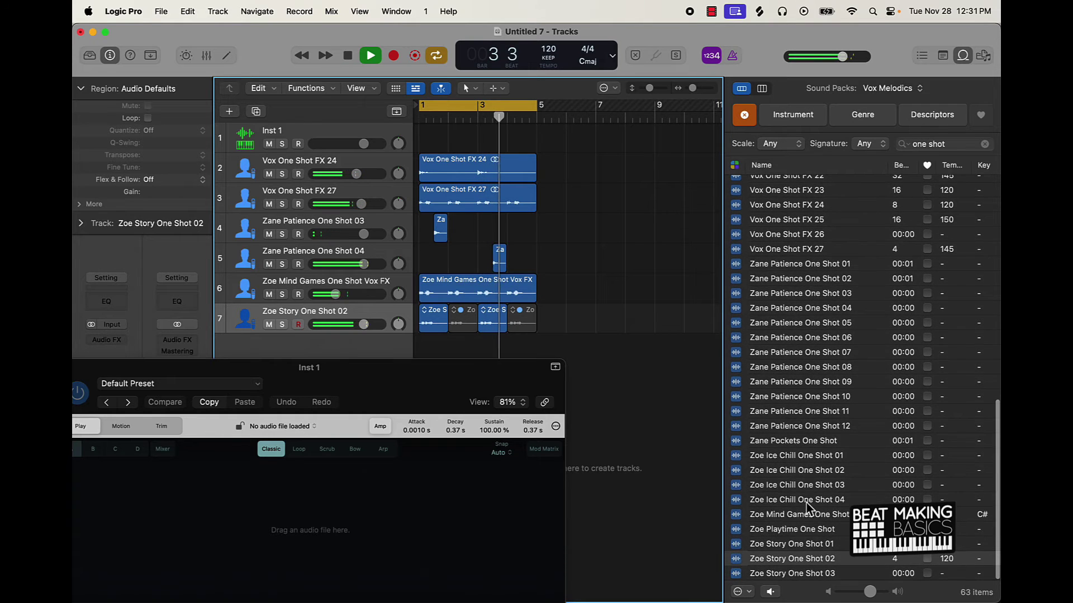
- Audition Cole Dollars One Shots 03, 02 and 01, add One Shot 01 to a new track at bar 1 and repeat the region once
scroll(810, 503, up, 10)
click(788, 213)
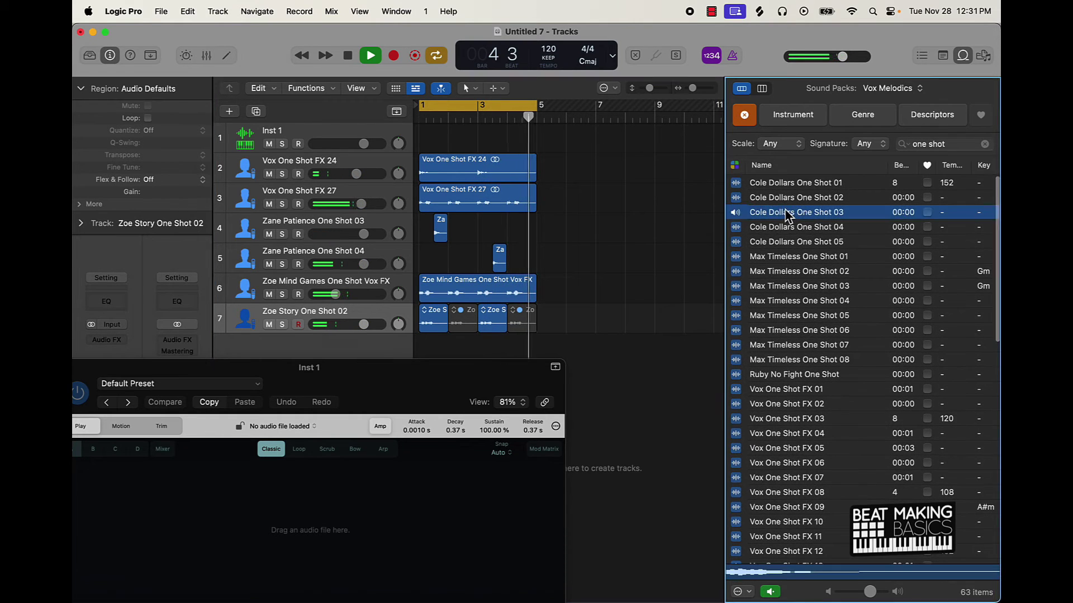
click(790, 199)
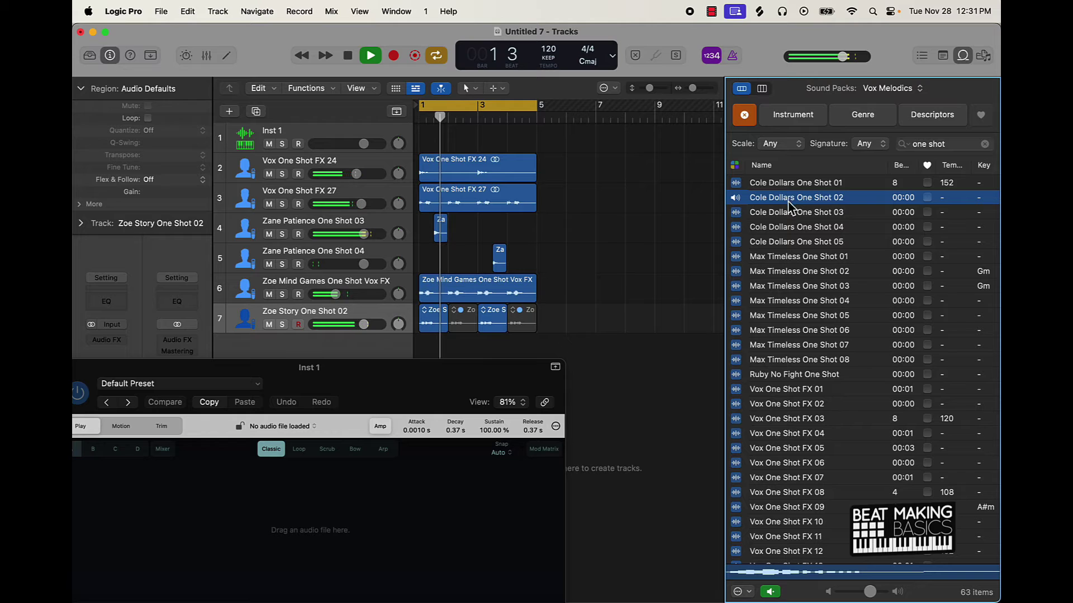
click(791, 188)
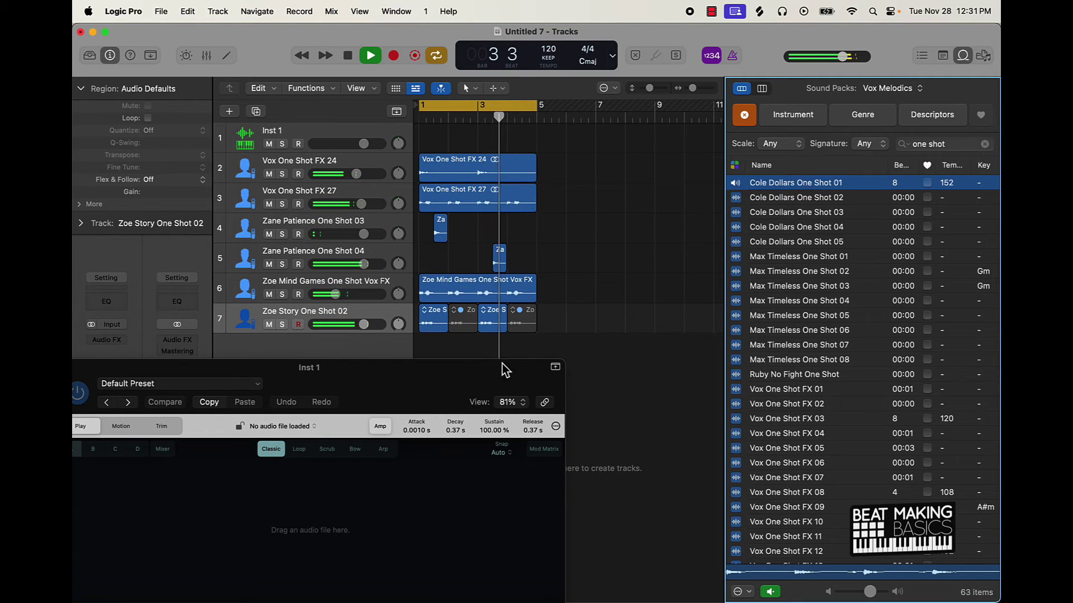
drag(503, 369, 531, 456)
drag(793, 184, 426, 363)
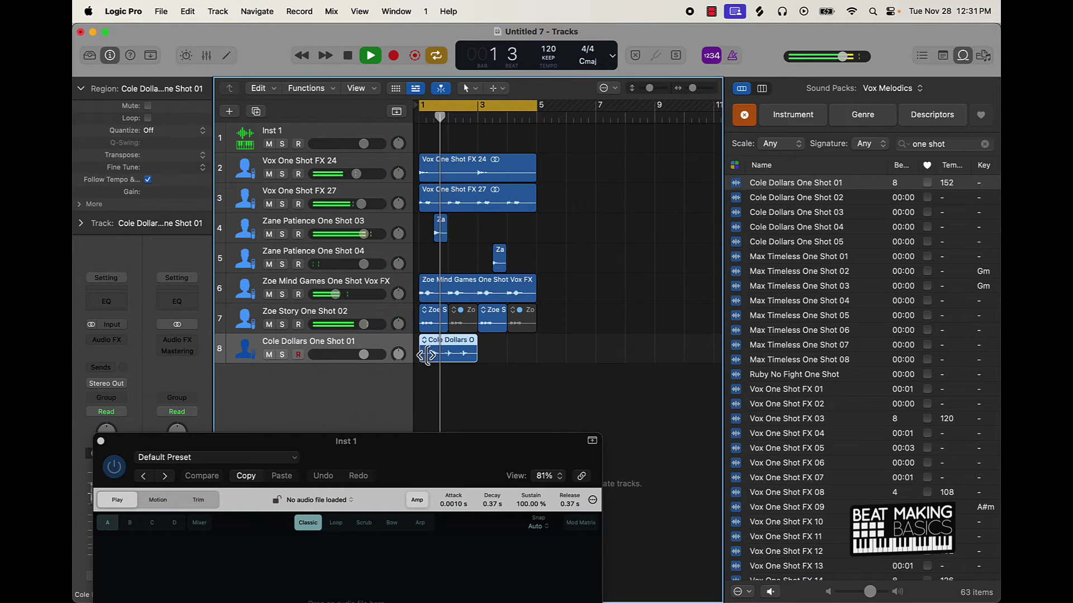
click(447, 364)
key(super+r)
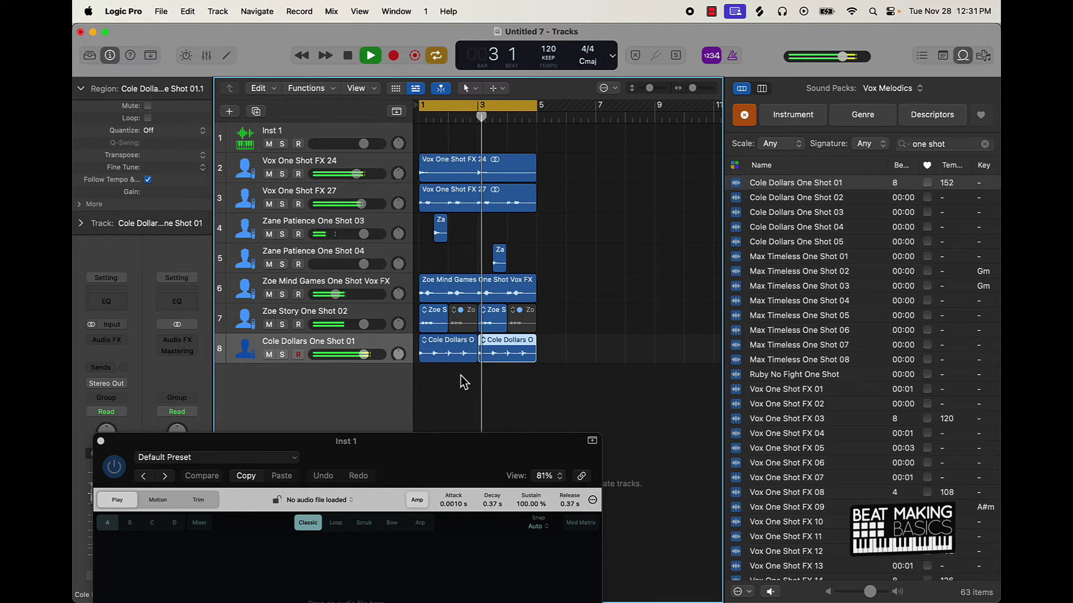
- Trim the first bar off both Cole Dollars One Shot 01 regions, leaving bars 2 and 4, and resume playback
key(space)
drag(507, 364, 478, 358)
key(space)
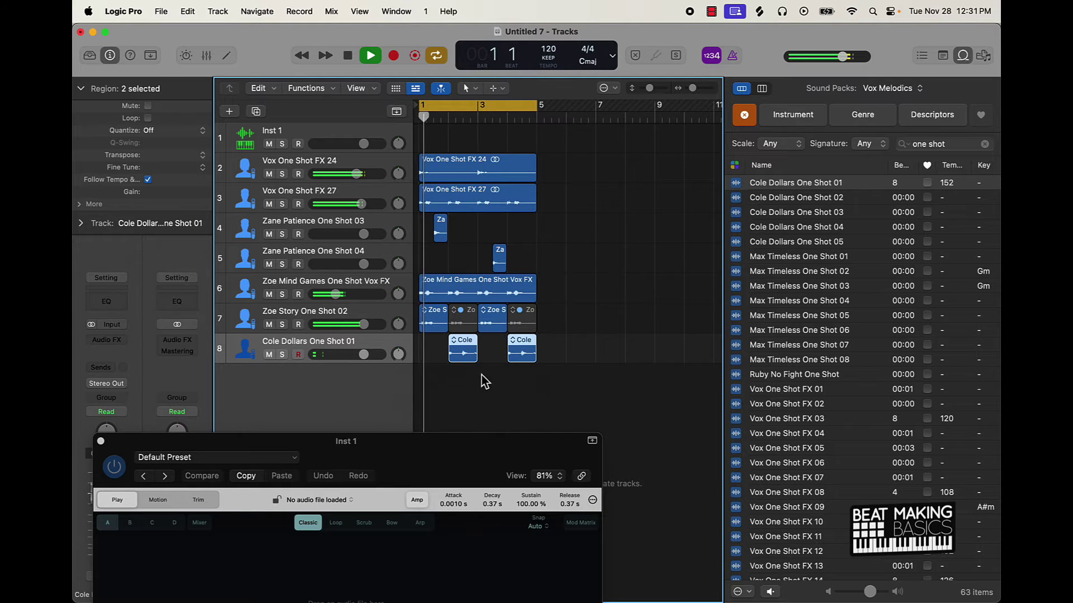
click(443, 379)
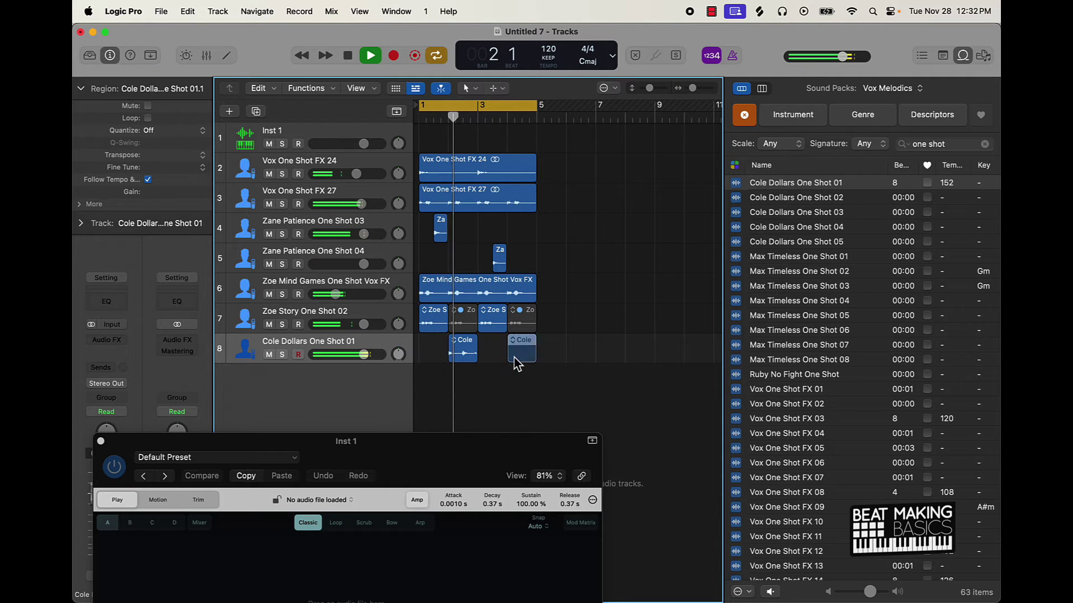
- Try extending the second Cole Dollars One Shot 01 region back to bar 3, and return it to covering only bar 4
drag(505, 360, 529, 361)
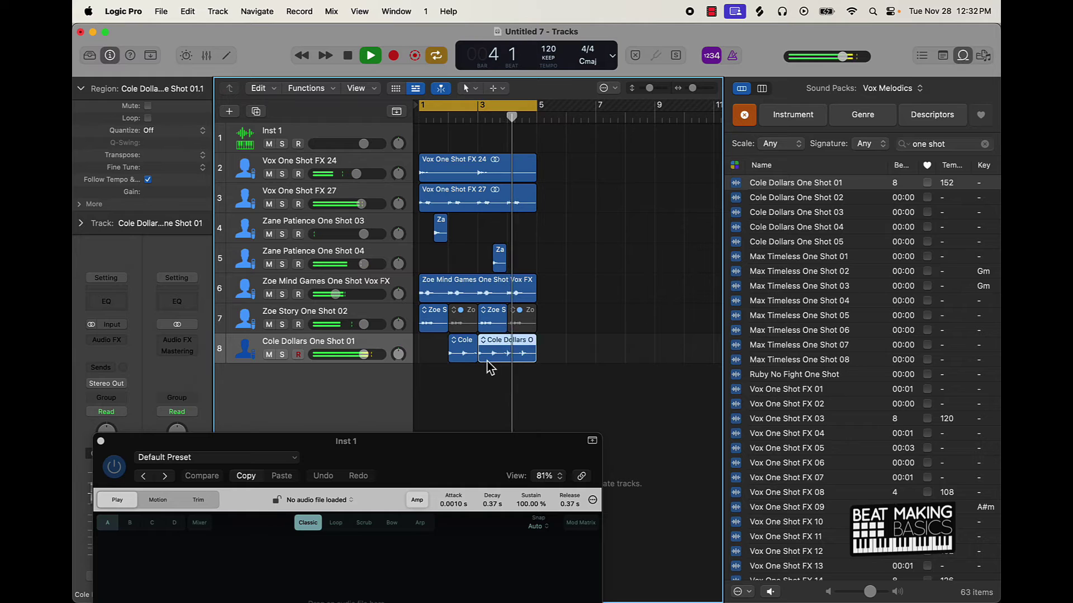
drag(451, 358, 509, 349)
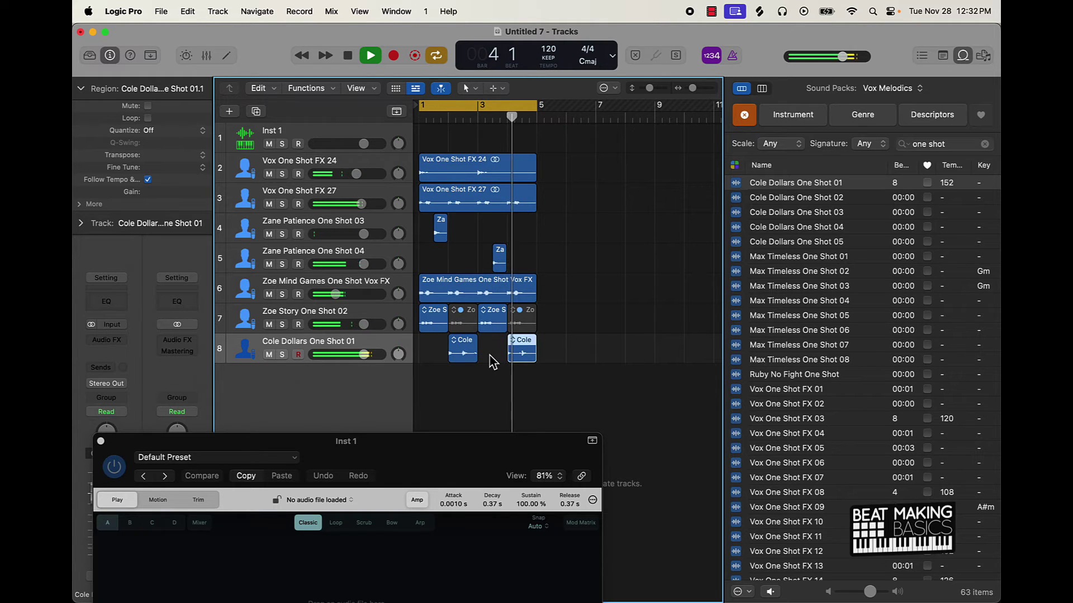
click(560, 362)
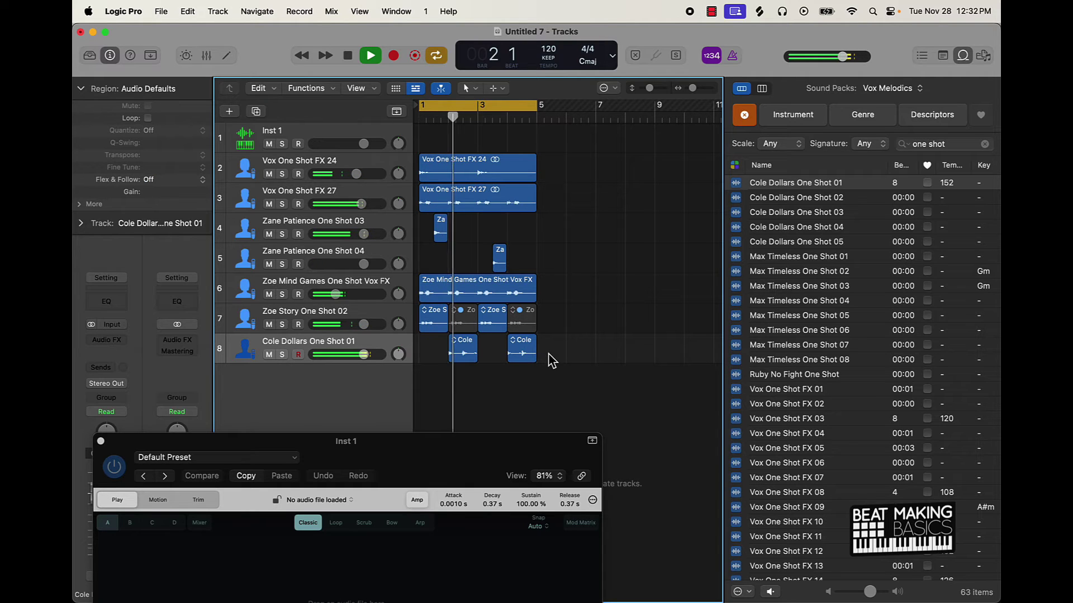
- Bounce all eleven vocal regions in place to a new track with the sources muted and normalization off, and play the result
key(space)
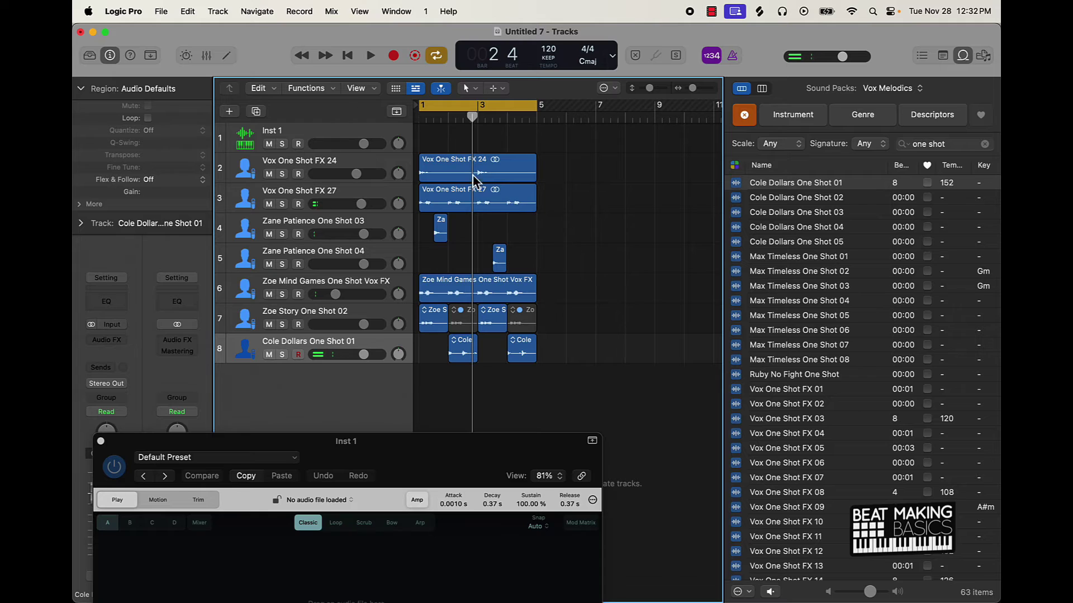
drag(592, 176, 443, 373)
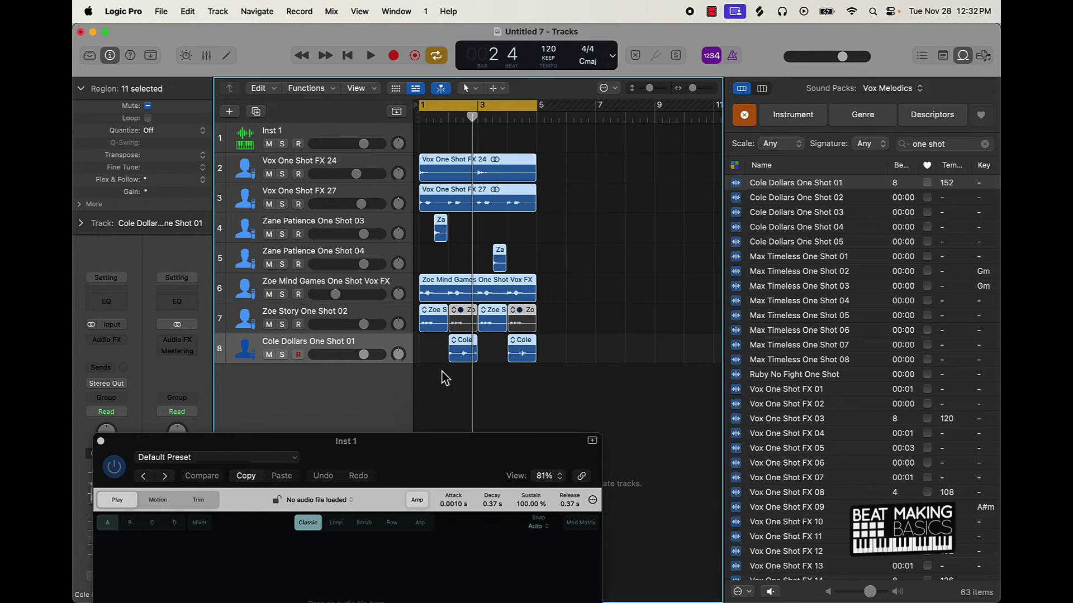
right_click(519, 174)
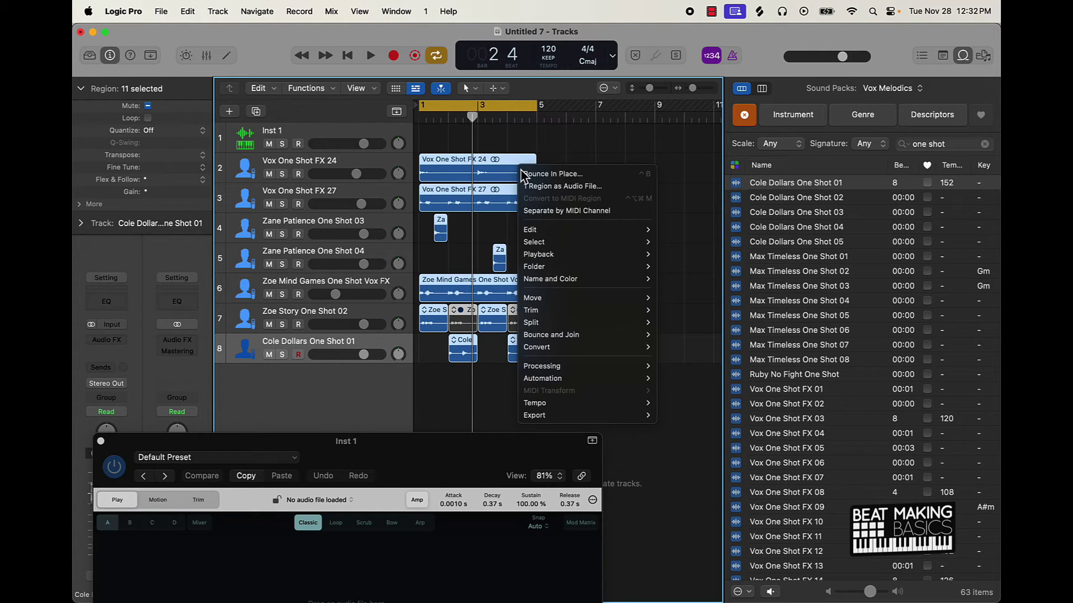
click(570, 175)
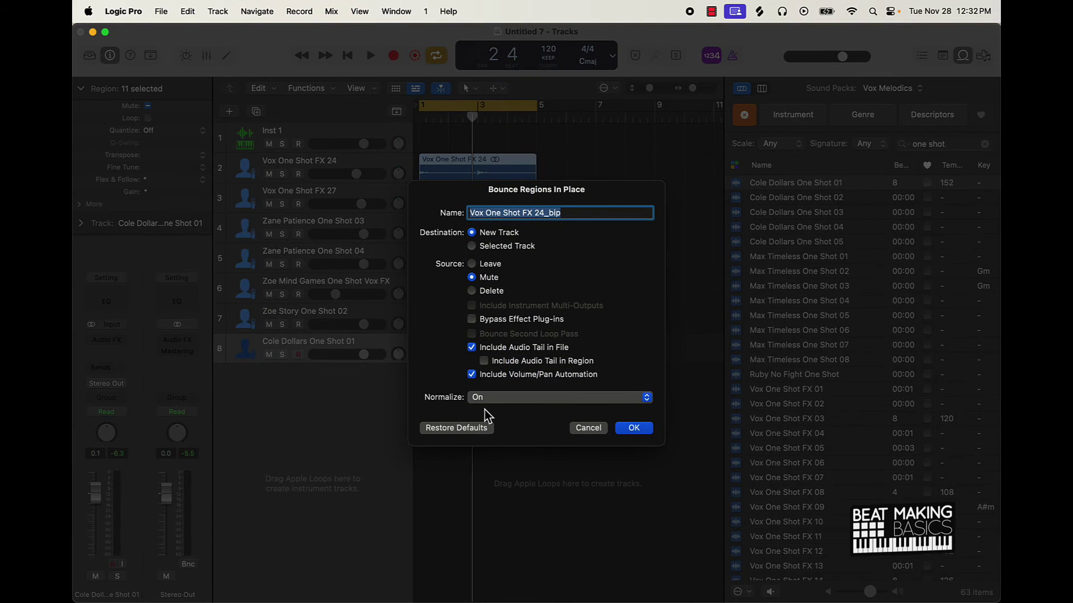
click(494, 398)
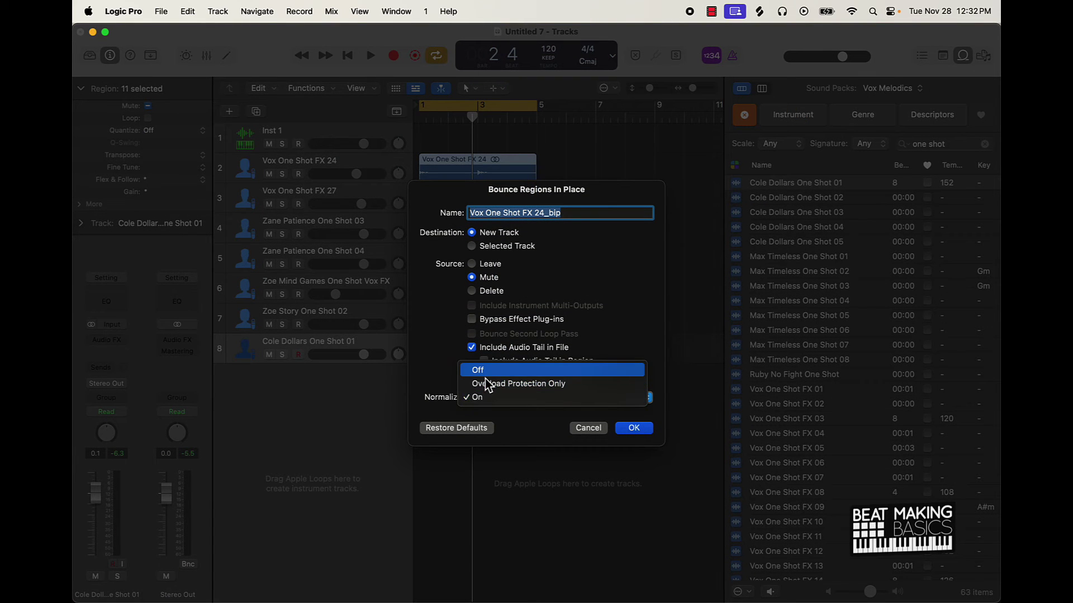
click(486, 372)
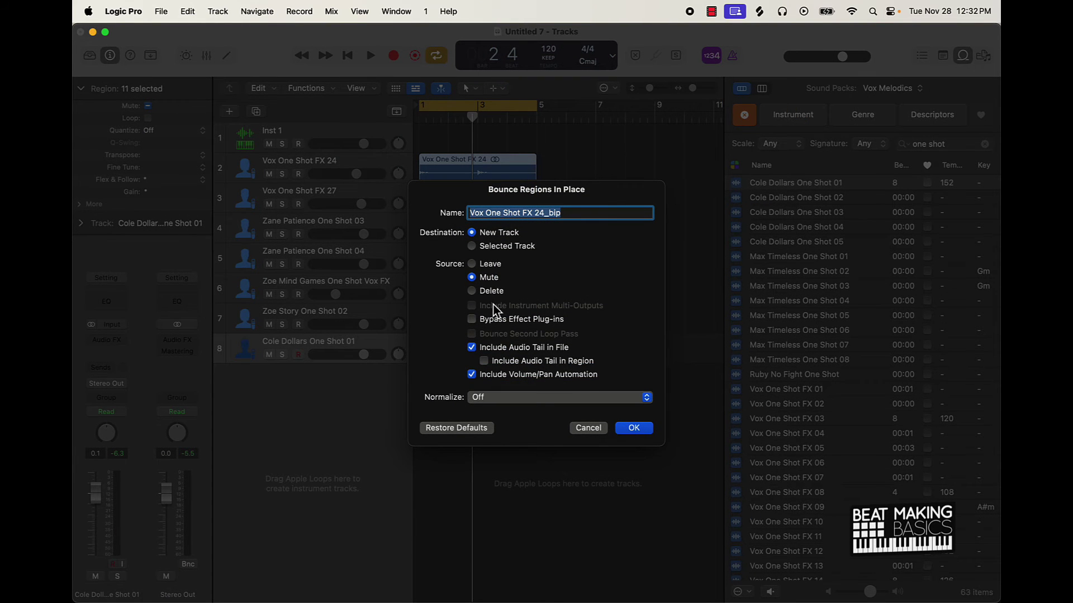
click(634, 428)
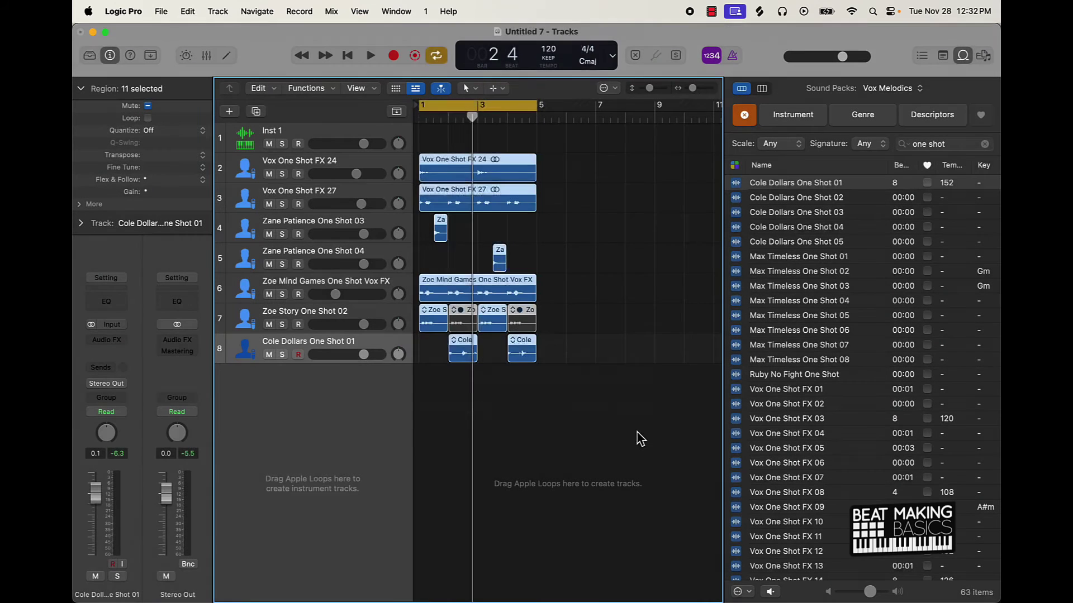
key(space)
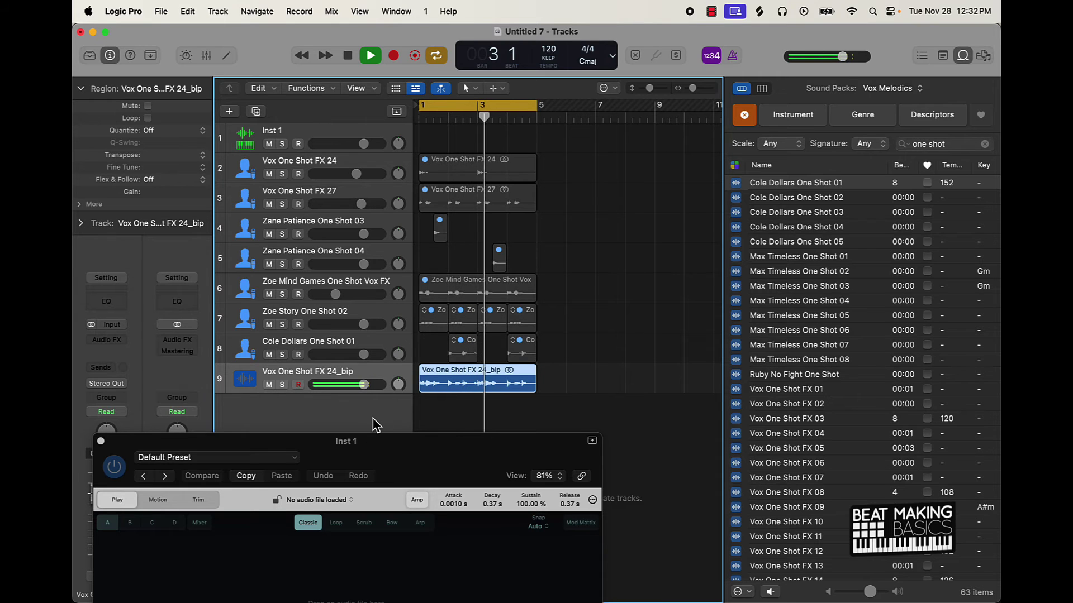
- Close the loop browser and load the bounced Vox One Shot FX 24_bip region into Sample Alchemy as its audio source
click(962, 55)
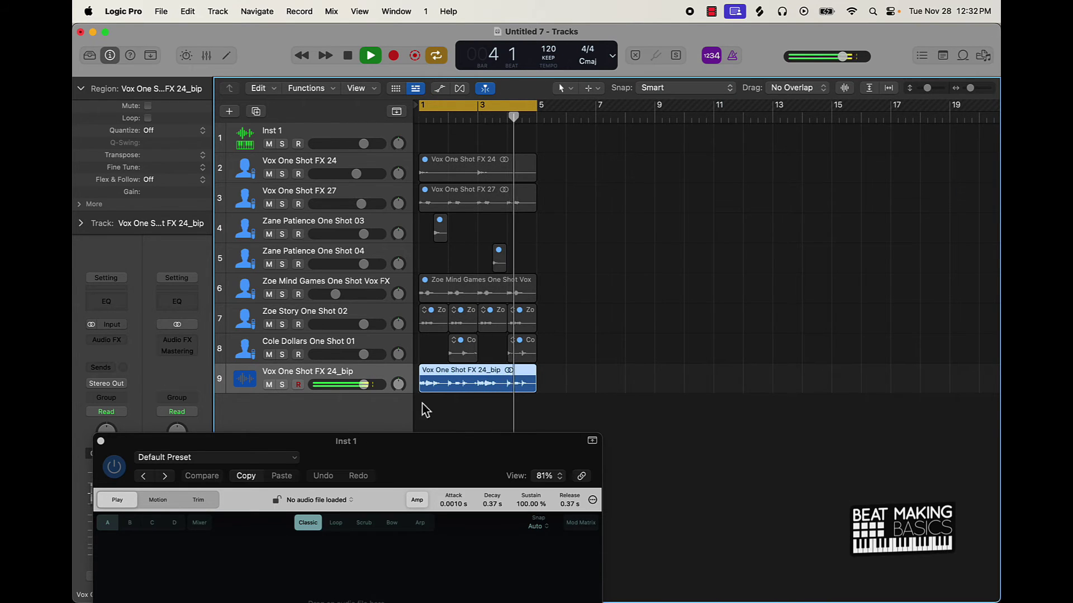
key(space)
drag(403, 468, 858, 160)
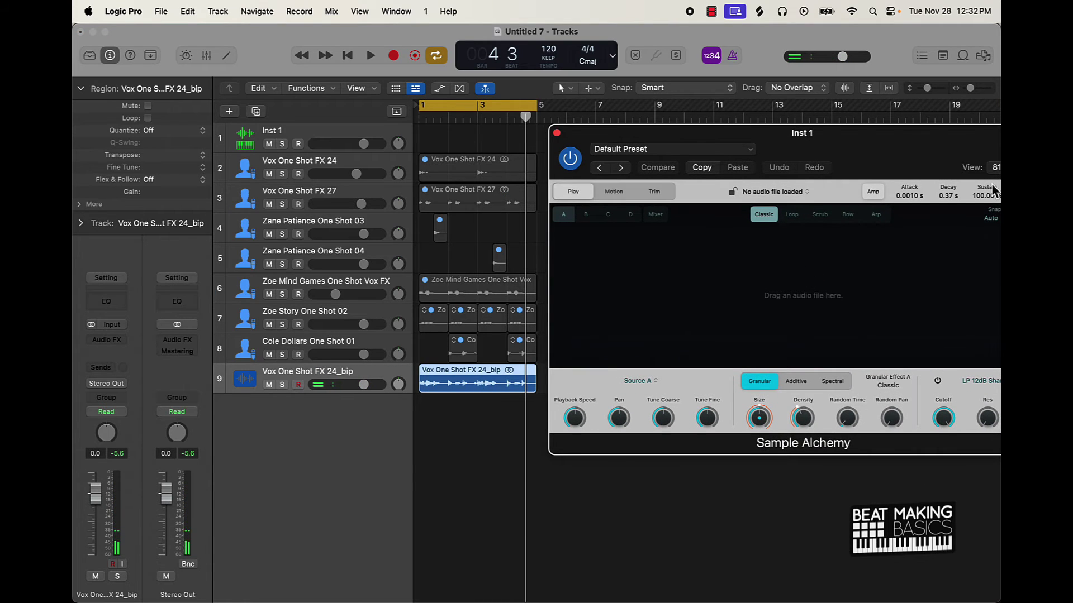
drag(478, 394, 828, 285)
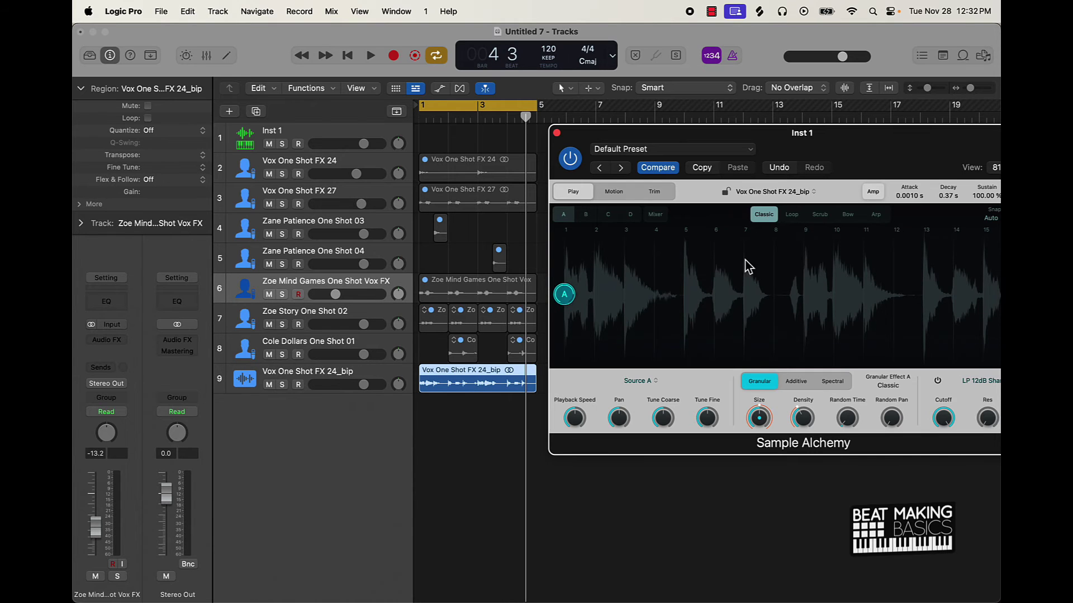
drag(813, 146, 430, 143)
key(super+k)
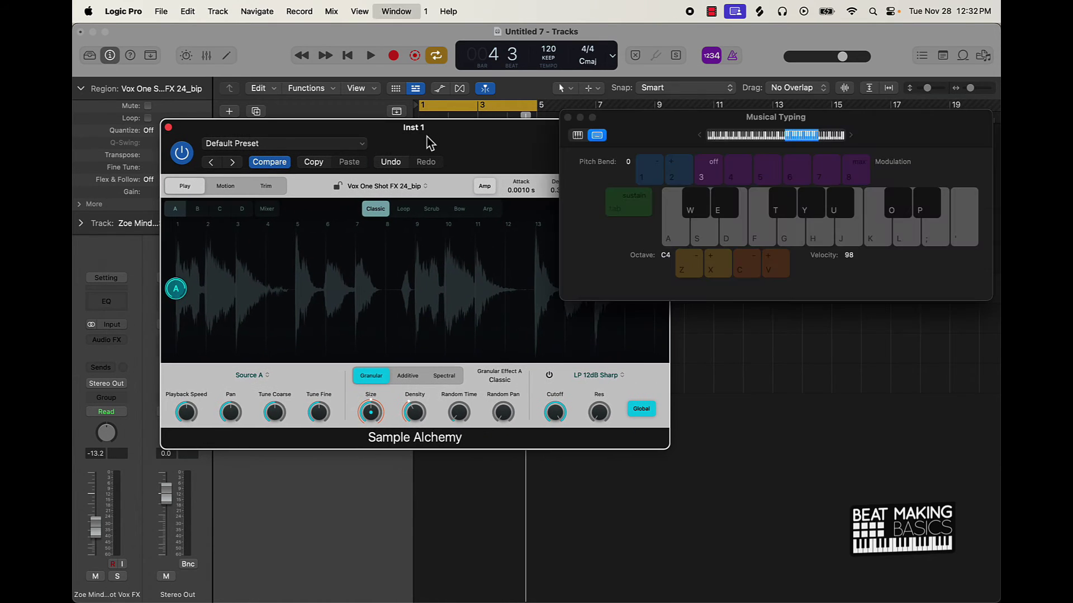
drag(623, 120, 627, 138)
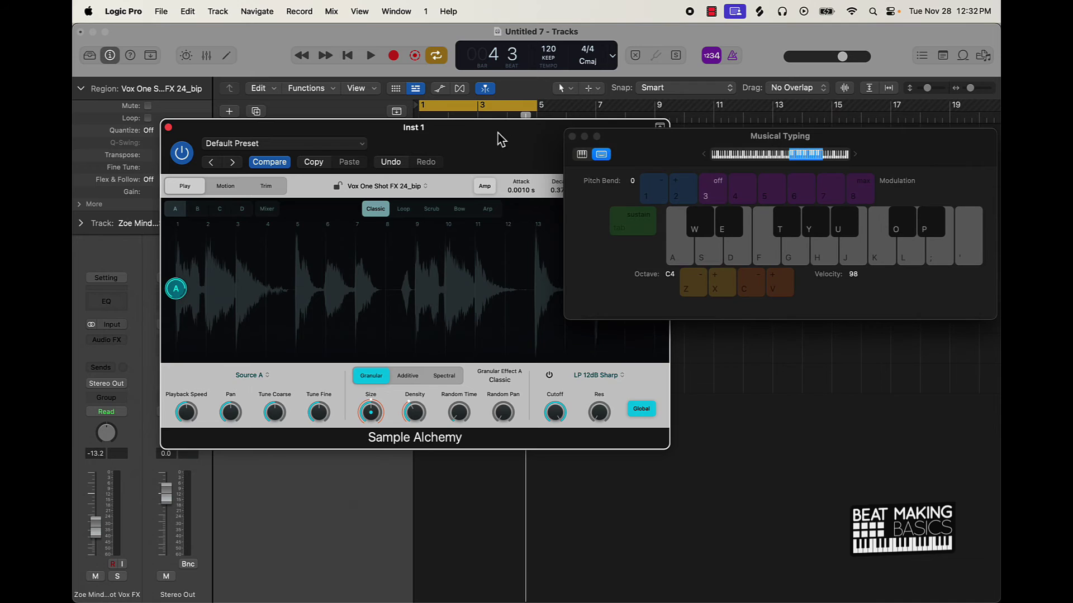
drag(498, 137, 419, 130)
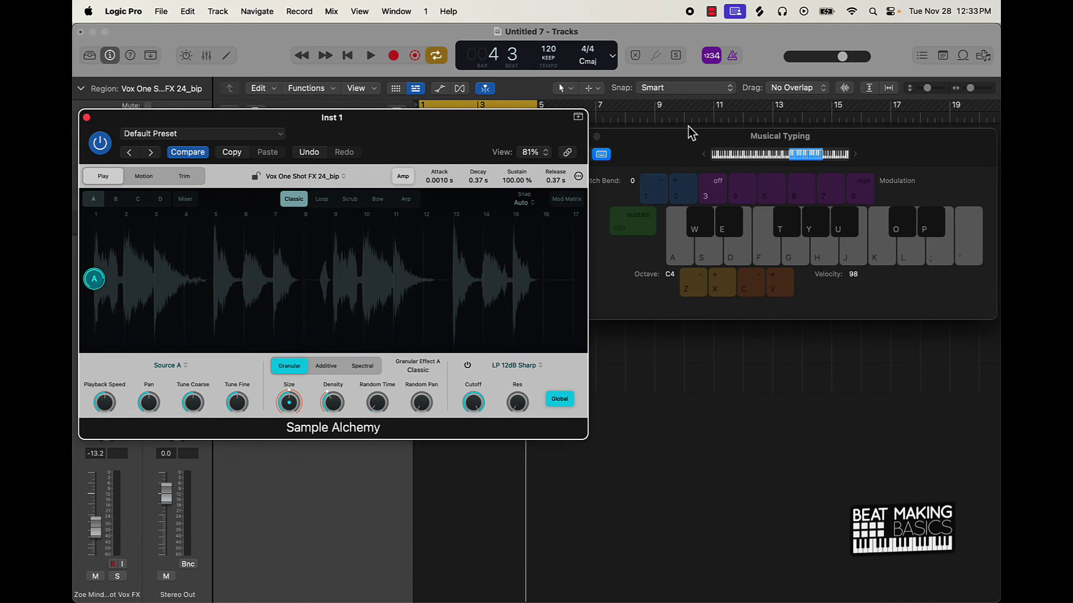
click(678, 390)
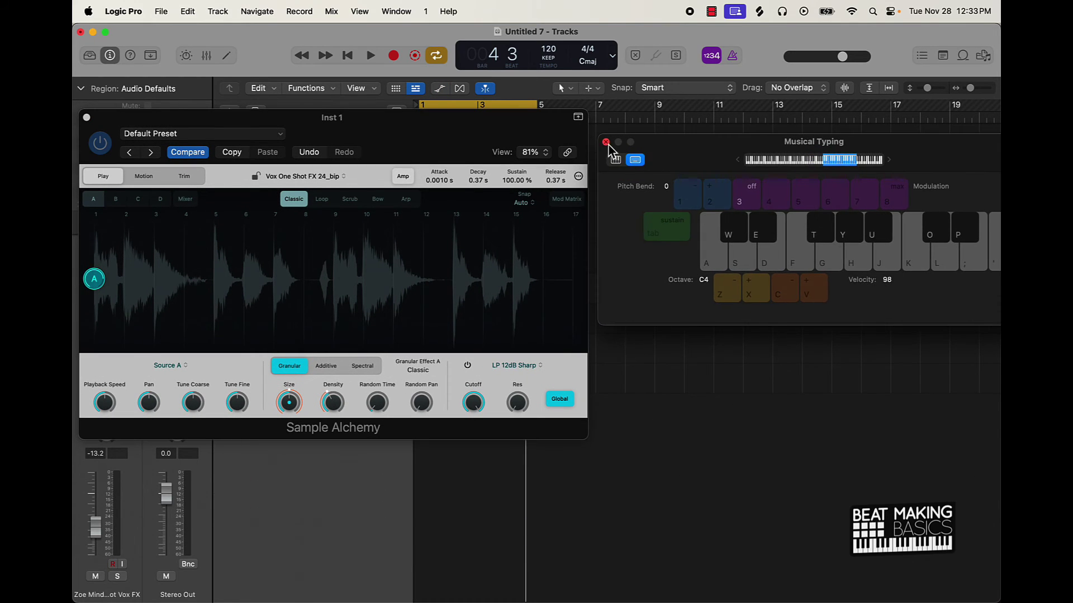
click(597, 137)
drag(515, 129, 858, 150)
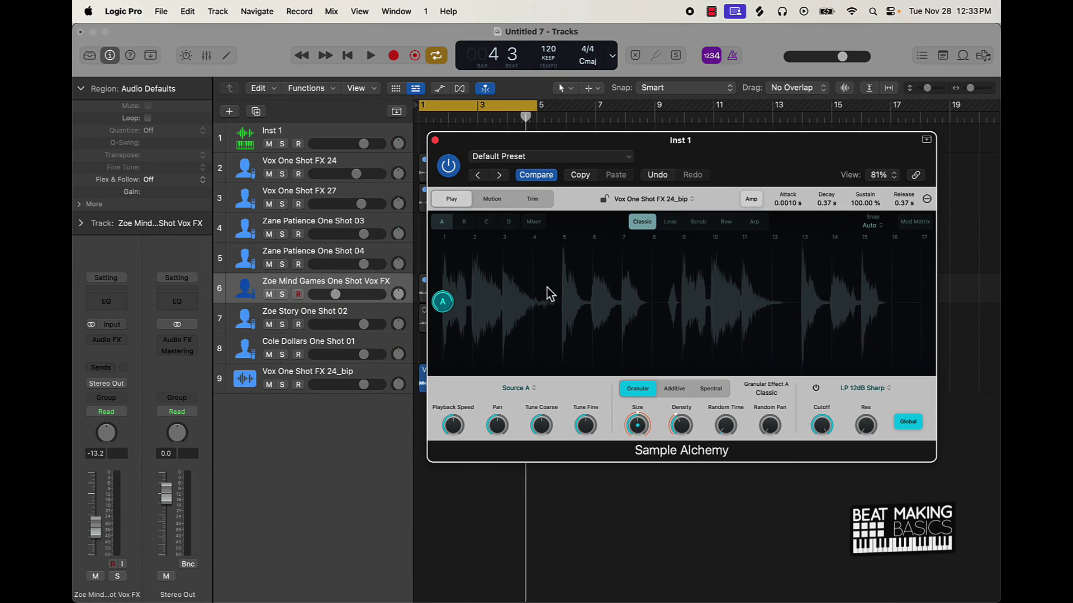
- Select the Inst 1 track, open Musical Typing and play a C note to hear the sample in Sample Alchemy
click(353, 383)
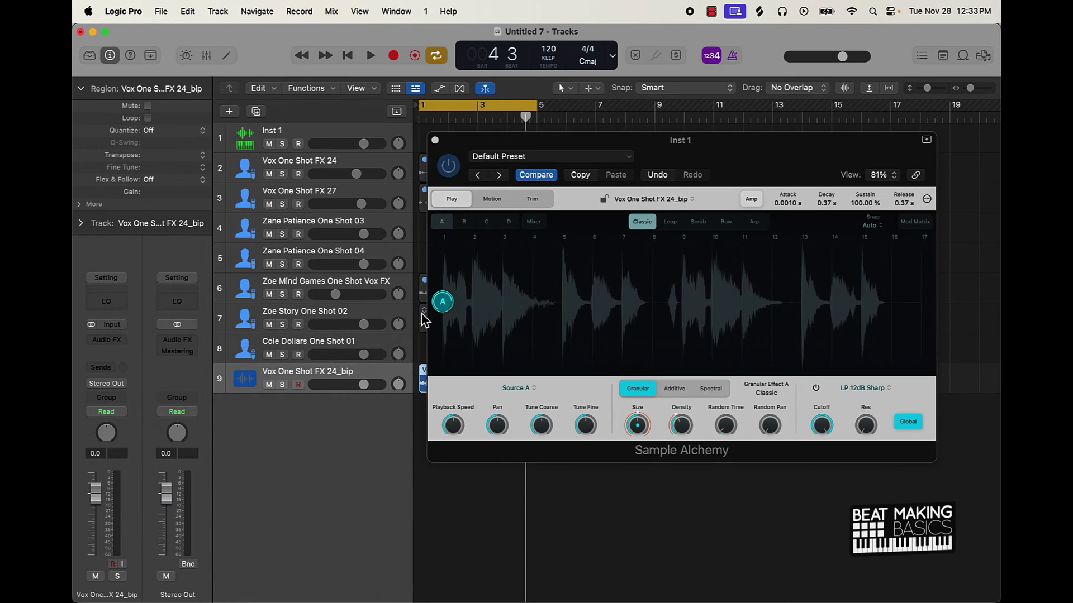
click(371, 140)
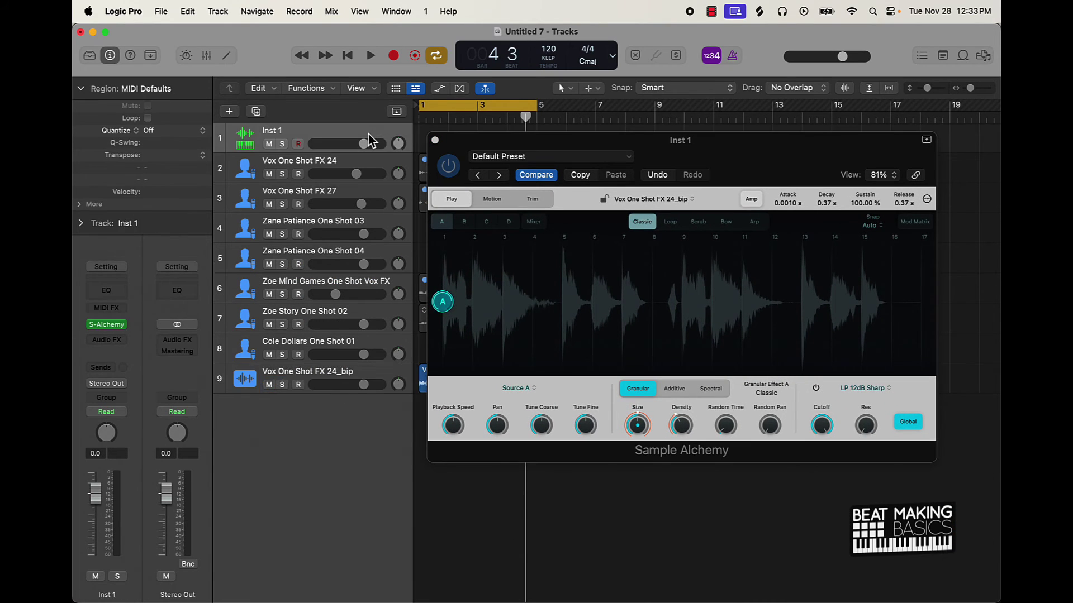
key(super+k)
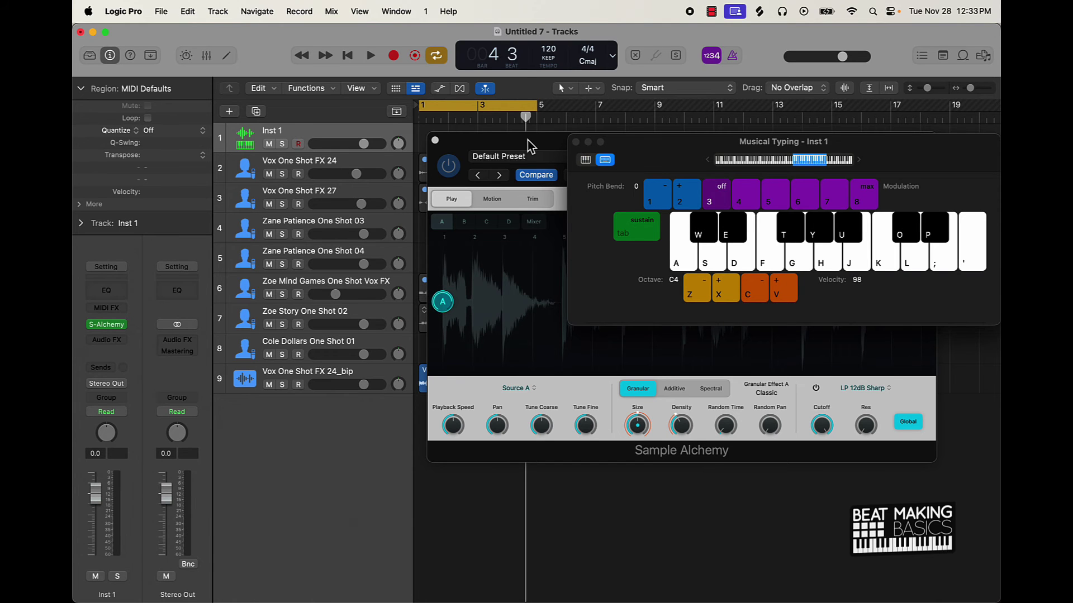
key(a)
drag(518, 148, 245, 116)
drag(711, 147, 784, 128)
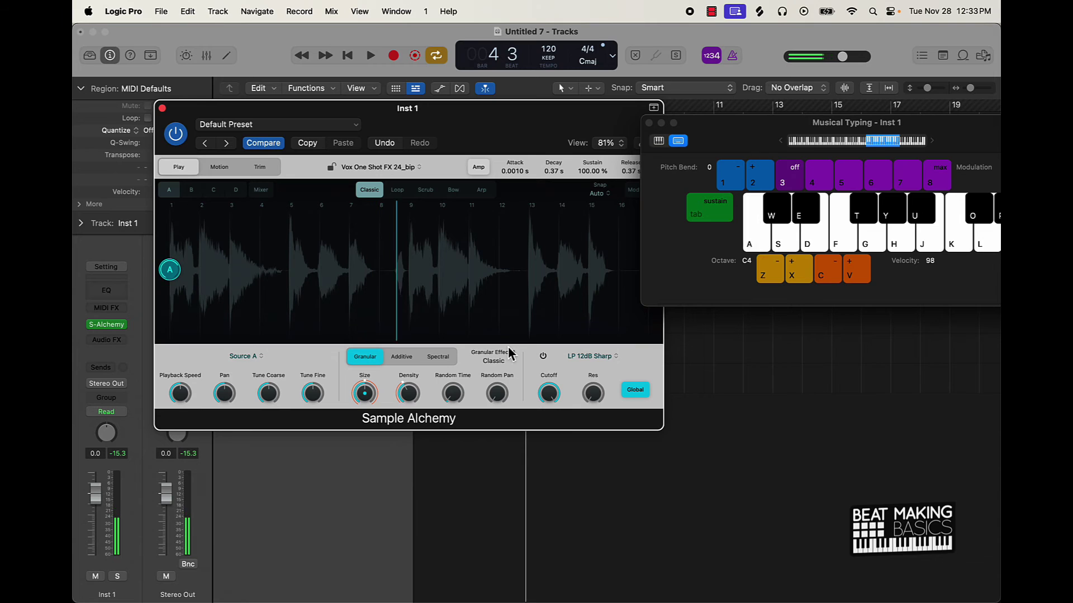
- Audition the sample in Additive and Granular modes, lowering the Musical Typing octave to C2
click(400, 358)
key(a)
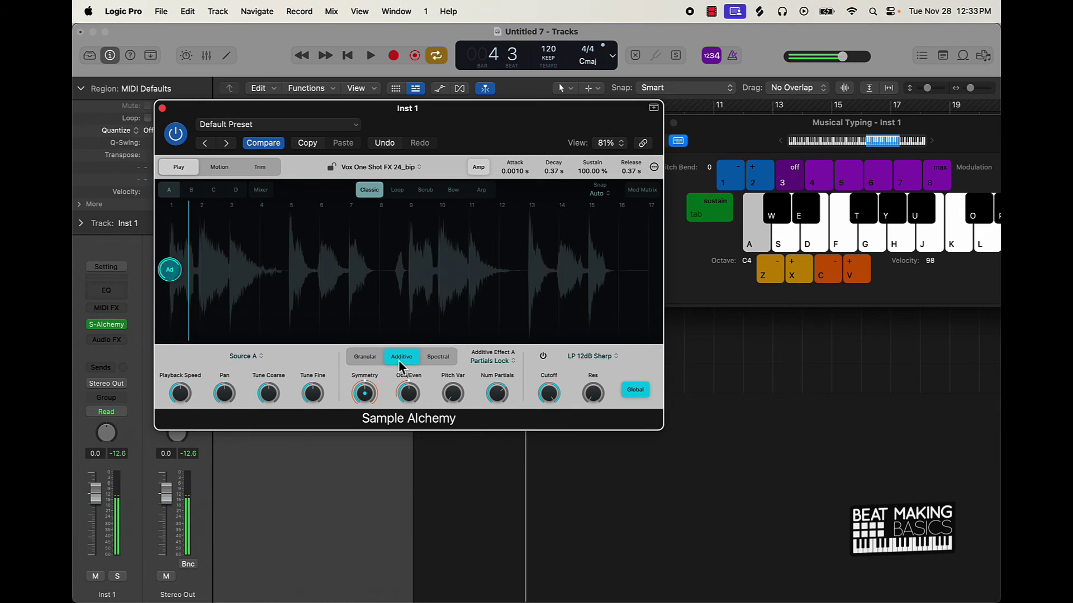
click(366, 358)
key(a)
key(z)
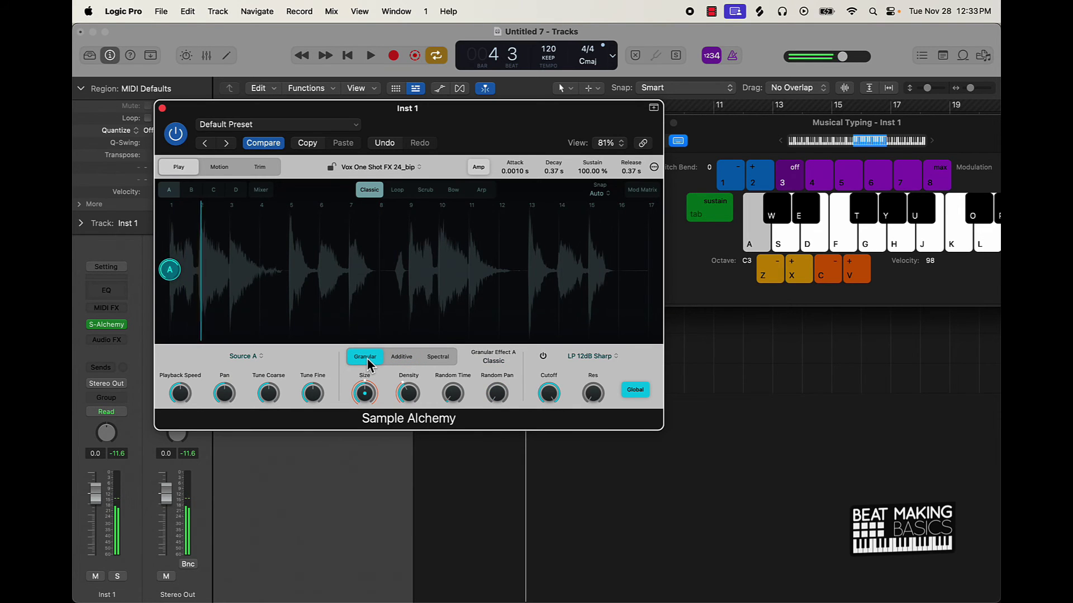
key(z)
key(a)
key(a)
- Switch Sample Alchemy's source A to Spectral mode and audition it with a C2 note
click(434, 358)
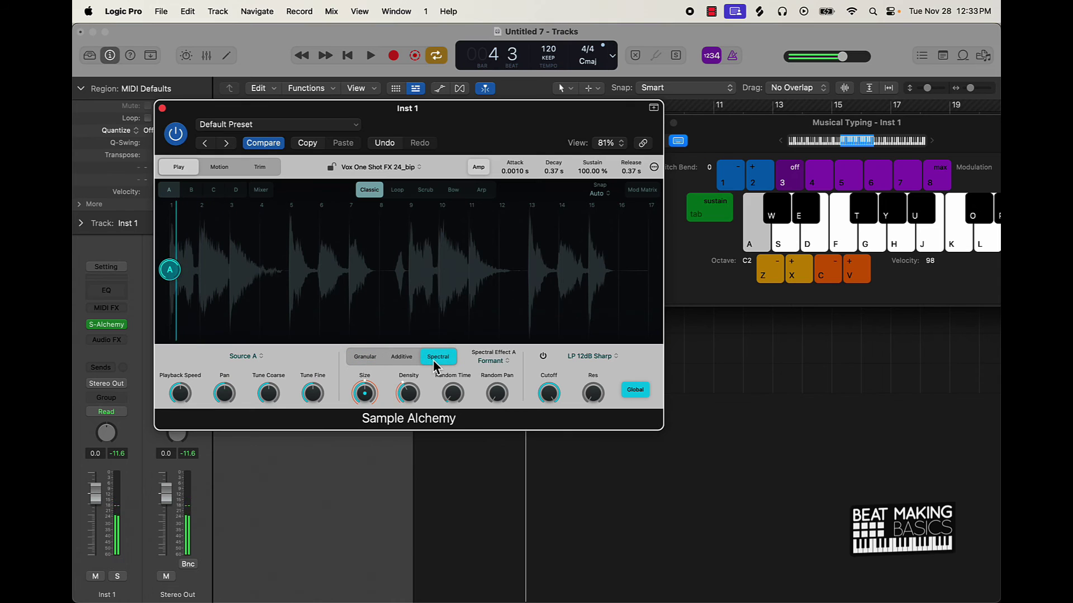
key(a)
key(a)
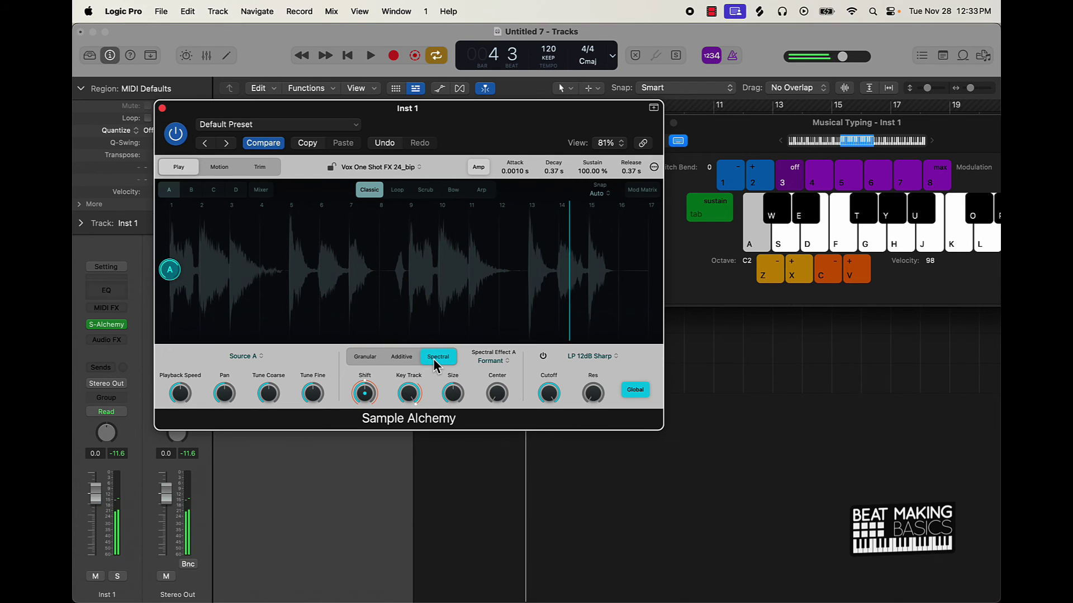
key(a)
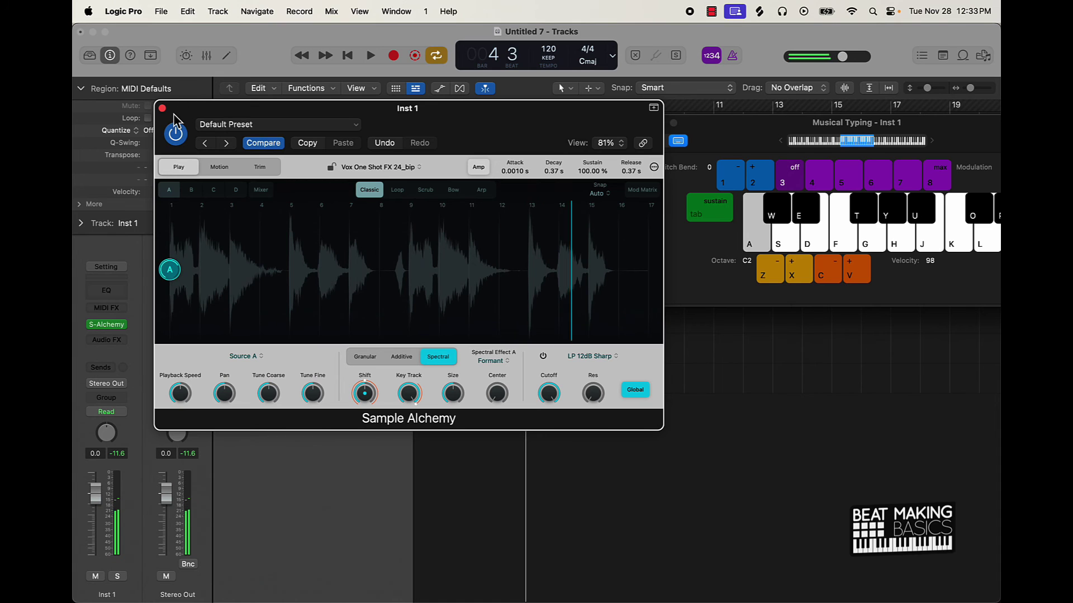
- Move the Sample Alchemy window off the track list and mute tracks 2 through 9
drag(189, 117, 635, 322)
click(269, 384)
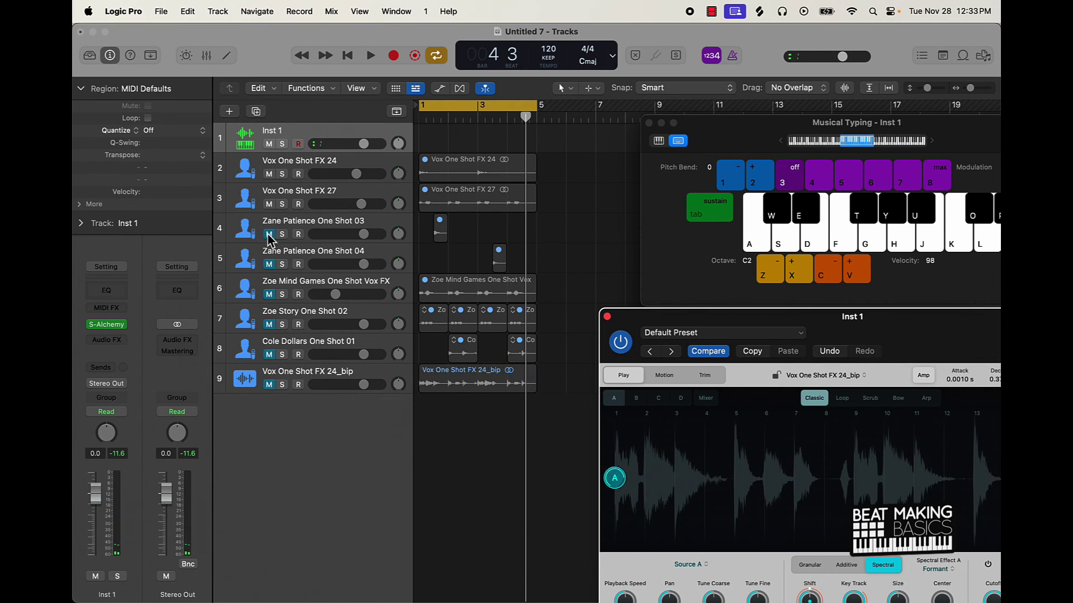
click(269, 179)
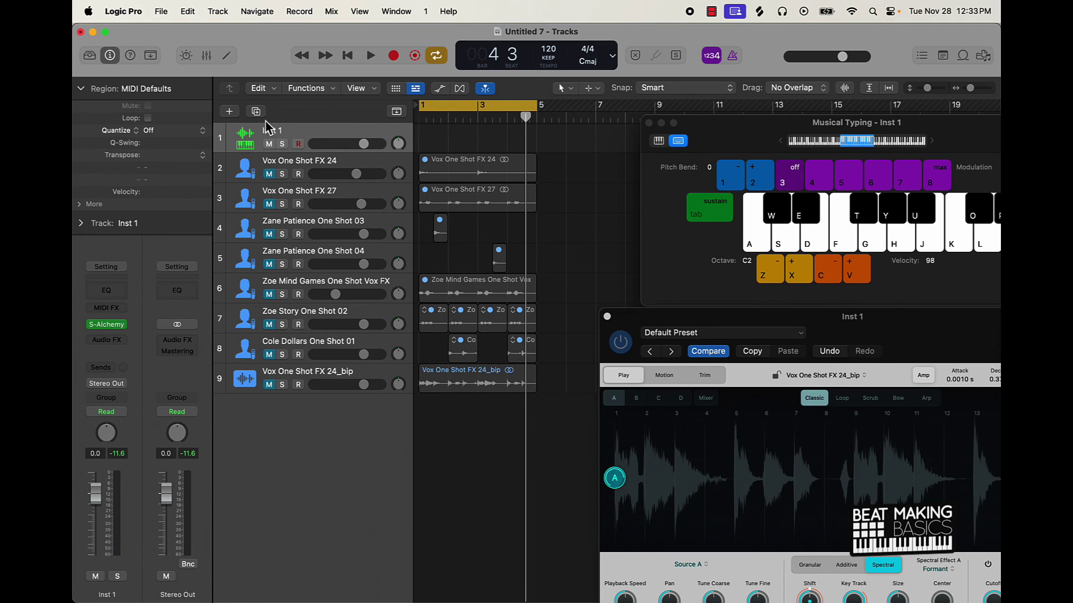
- Record a held C2 note on the Inst 1 track across the four-bar cycle, and end the recording while playback continues
key(r)
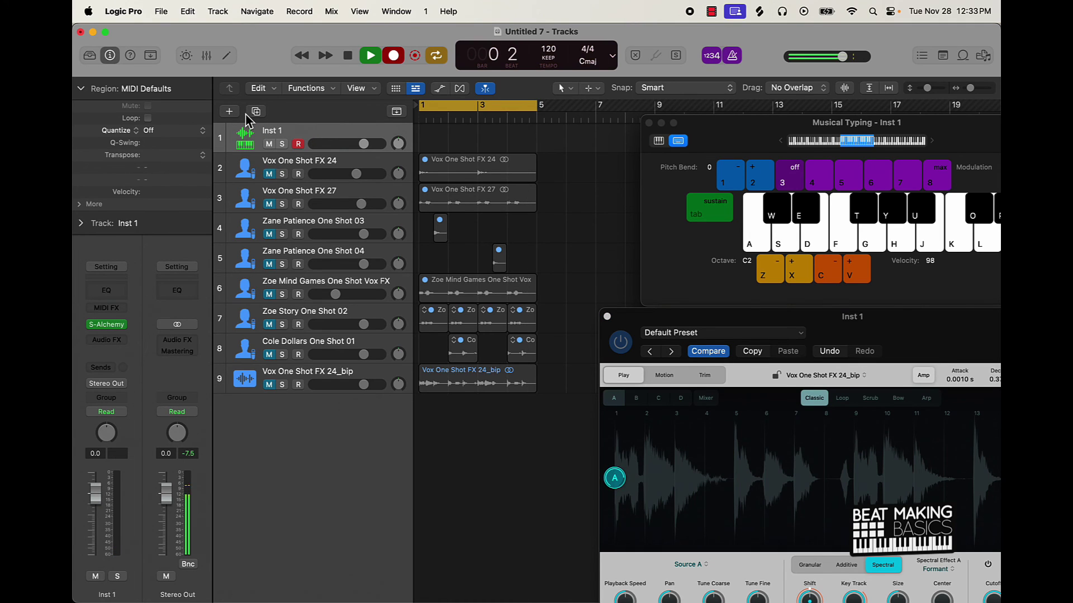
key(a)
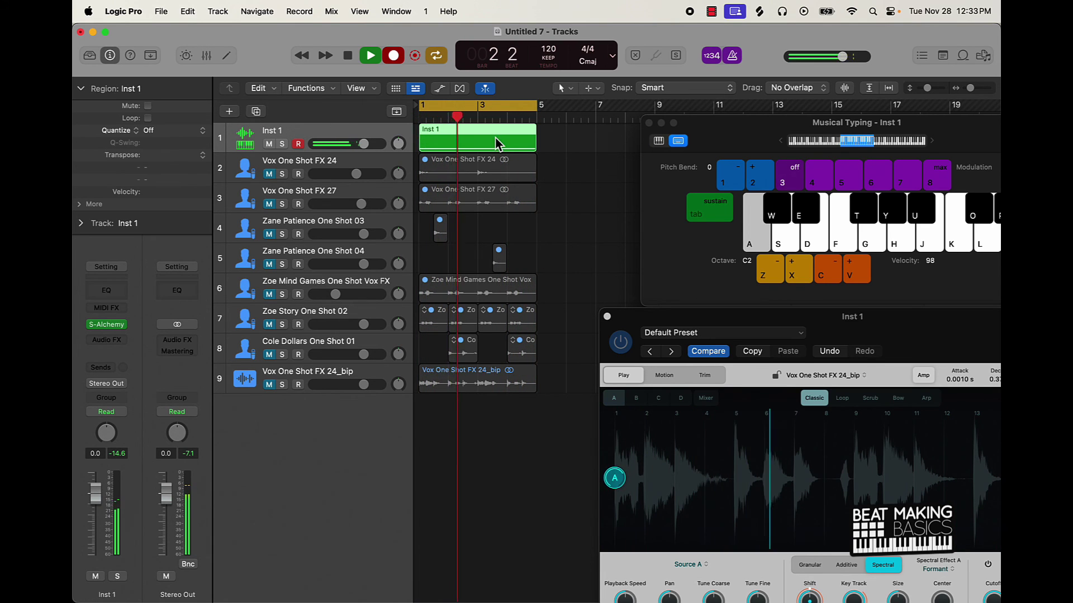
click(394, 55)
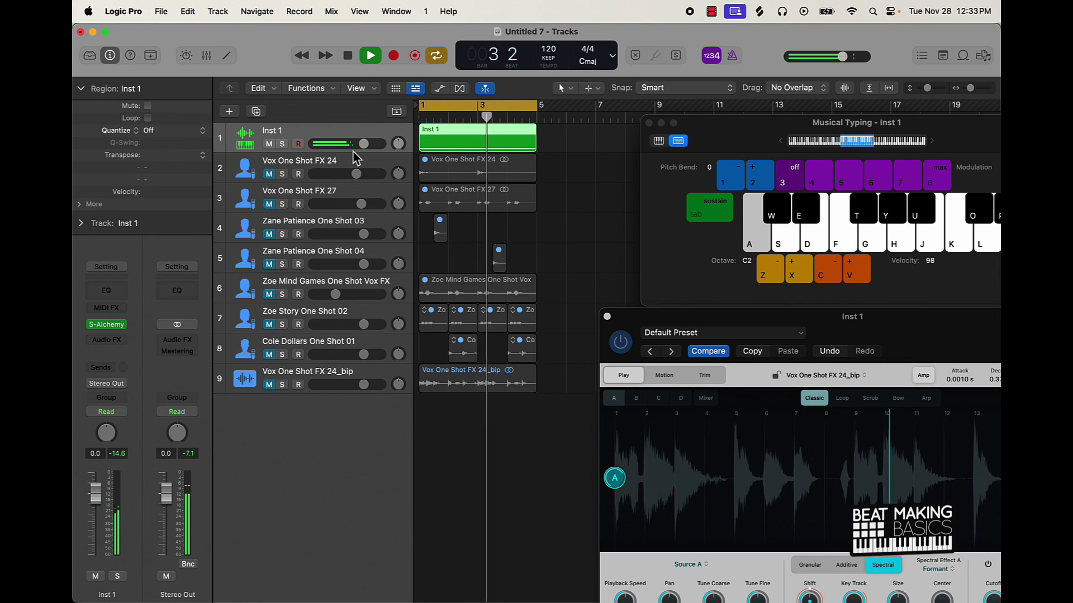
- Insert the Beat Breaker multi-effect on the Inst 1 channel
click(120, 343)
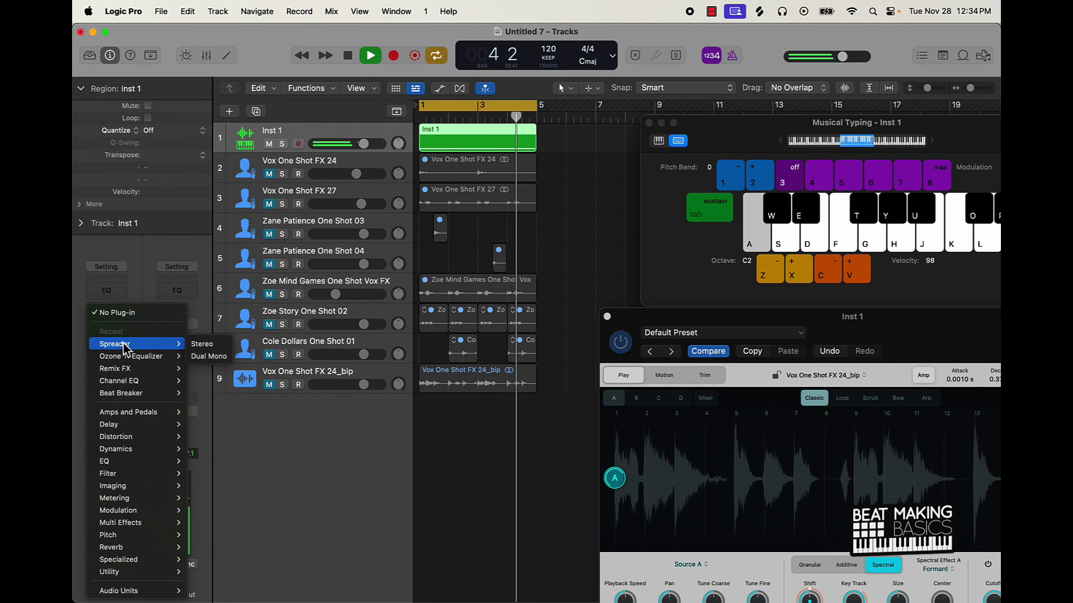
mouse_move(144, 522)
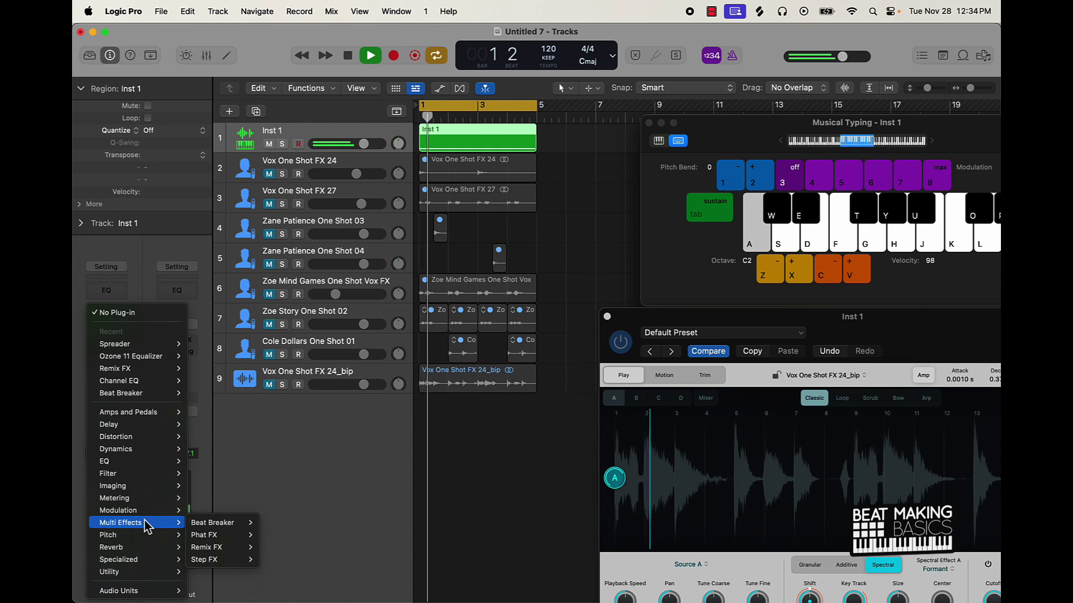
mouse_move(204, 523)
click(277, 523)
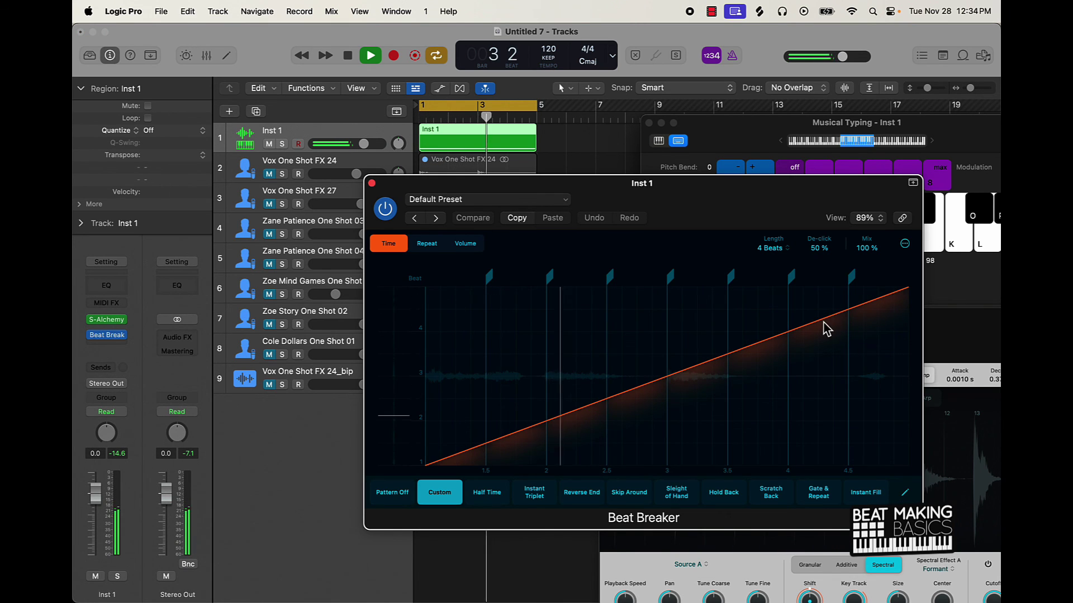
- Set the Beat Breaker time slice at beat 4 to input beat 3.00 and switch to volume editing
drag(823, 328, 829, 374)
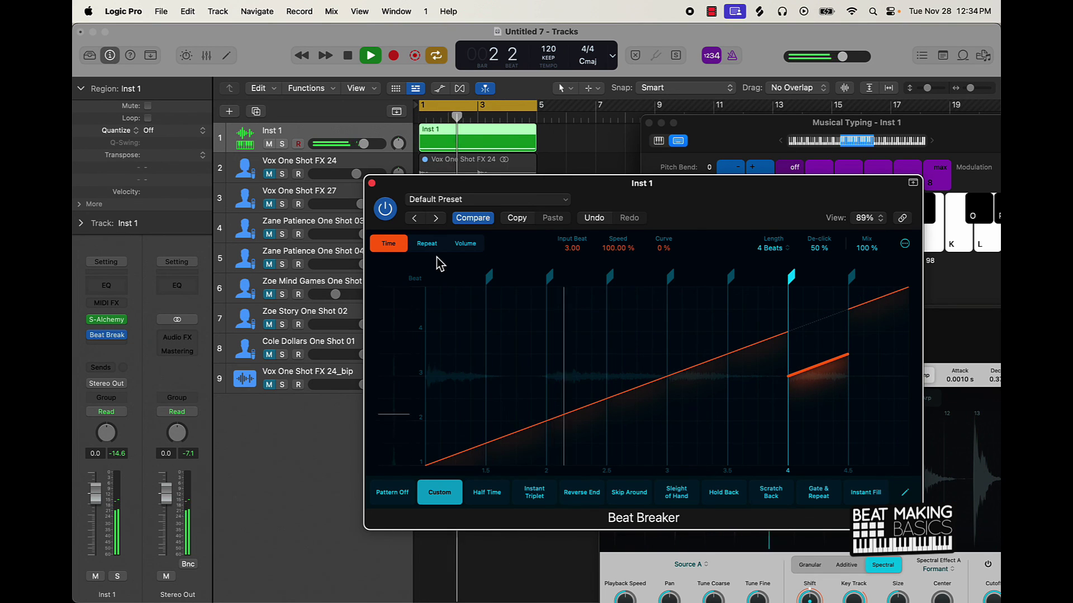
click(464, 244)
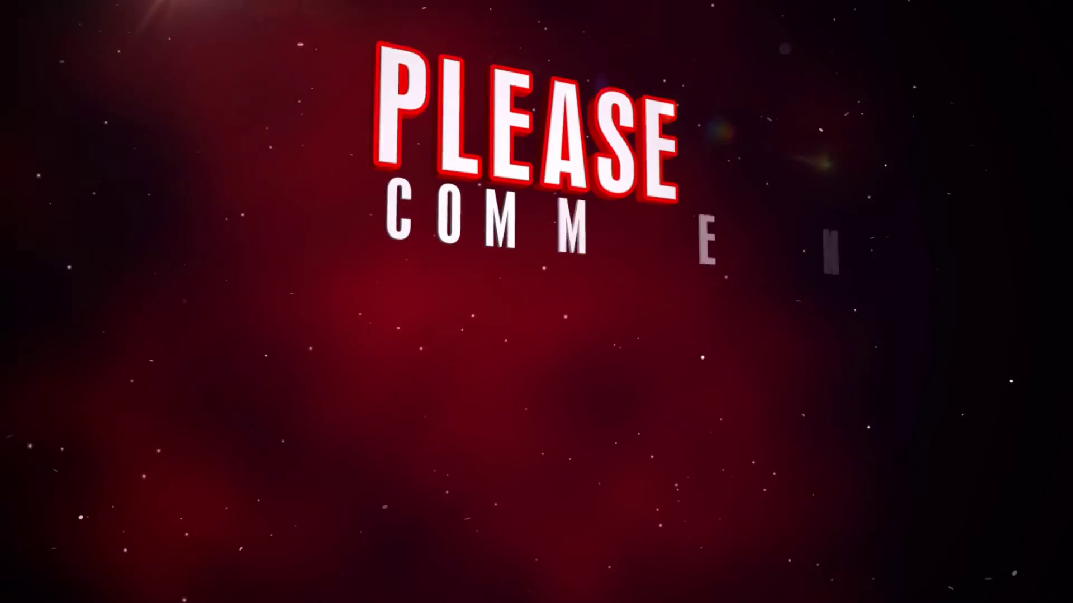